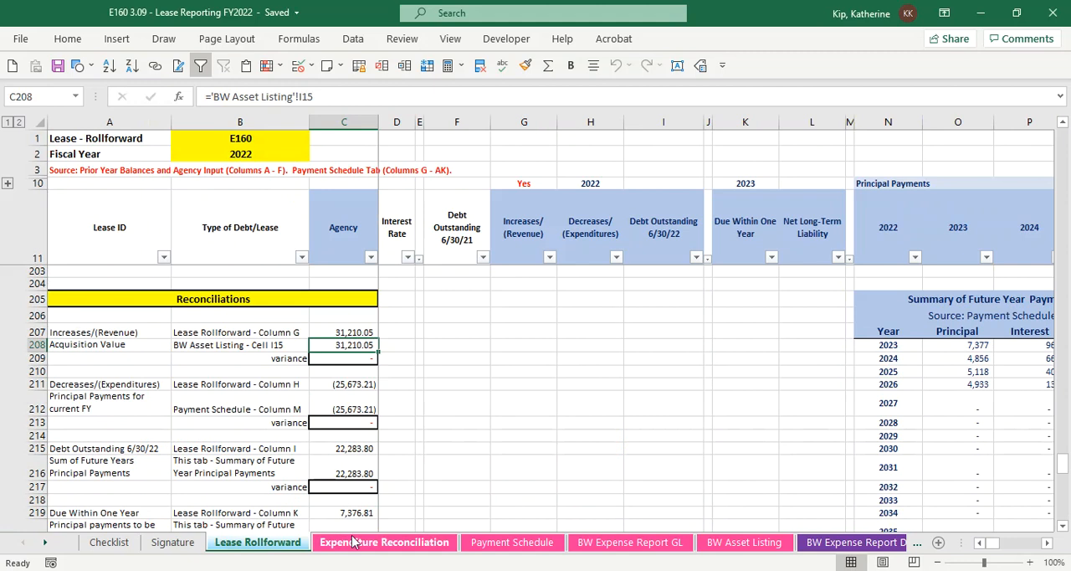
On the Expenditure Reconciliation sheet, set the Reconciled through FM01 through period to 8
left_click(353, 543)
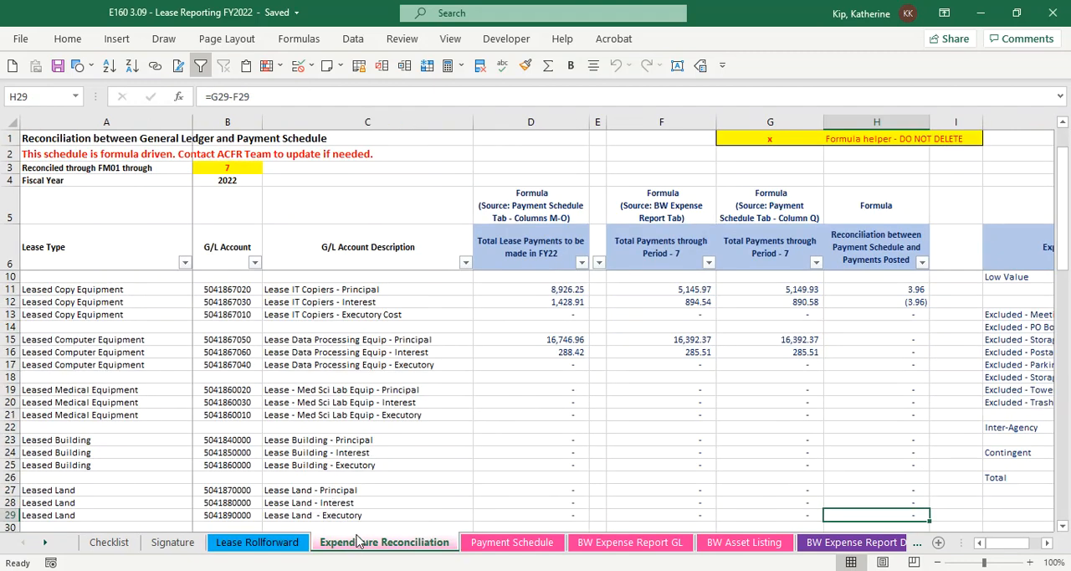
left_click(235, 168)
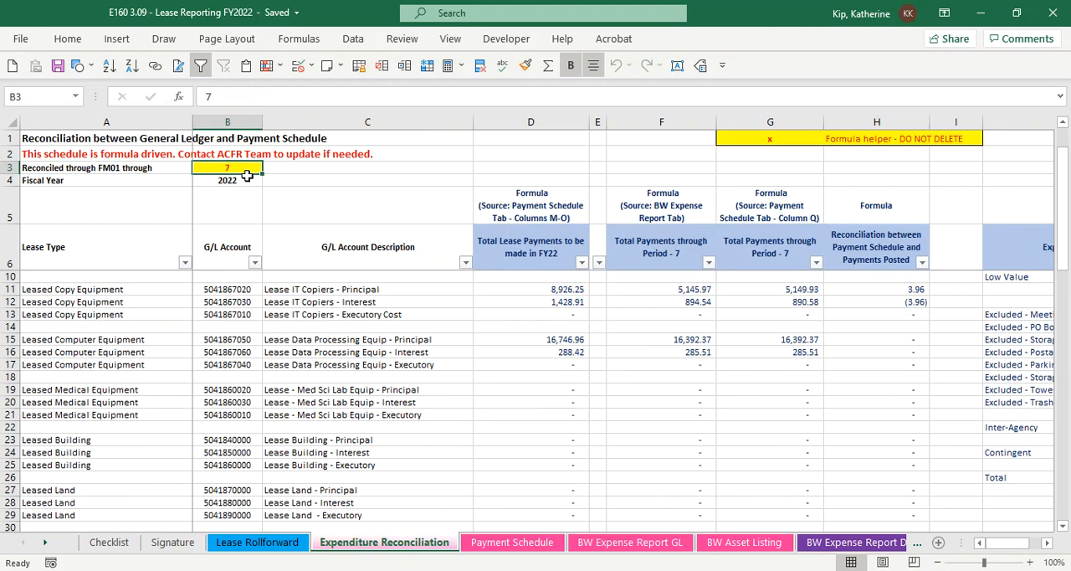
left_click(223, 97)
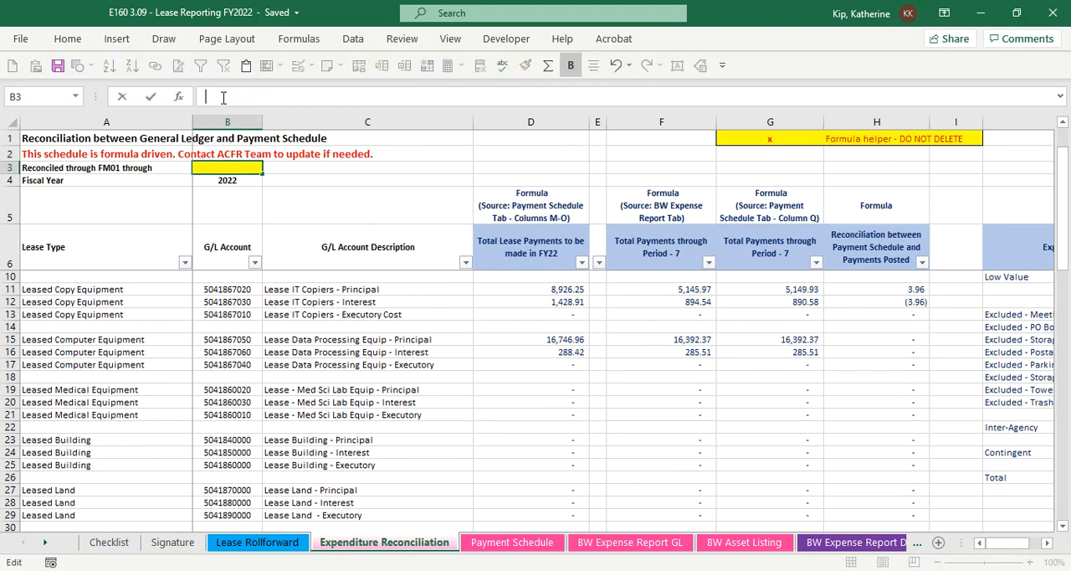
type("8")
key("Return")
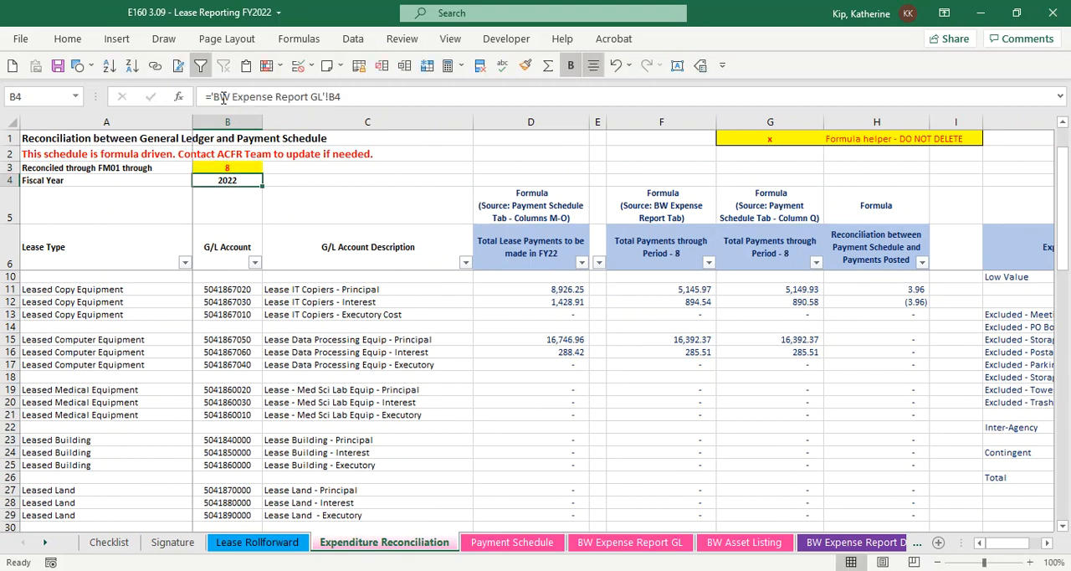
Check the headings of the two Total Payments through Period columns and the reconciliation column
left_click(656, 261)
left_click(736, 257)
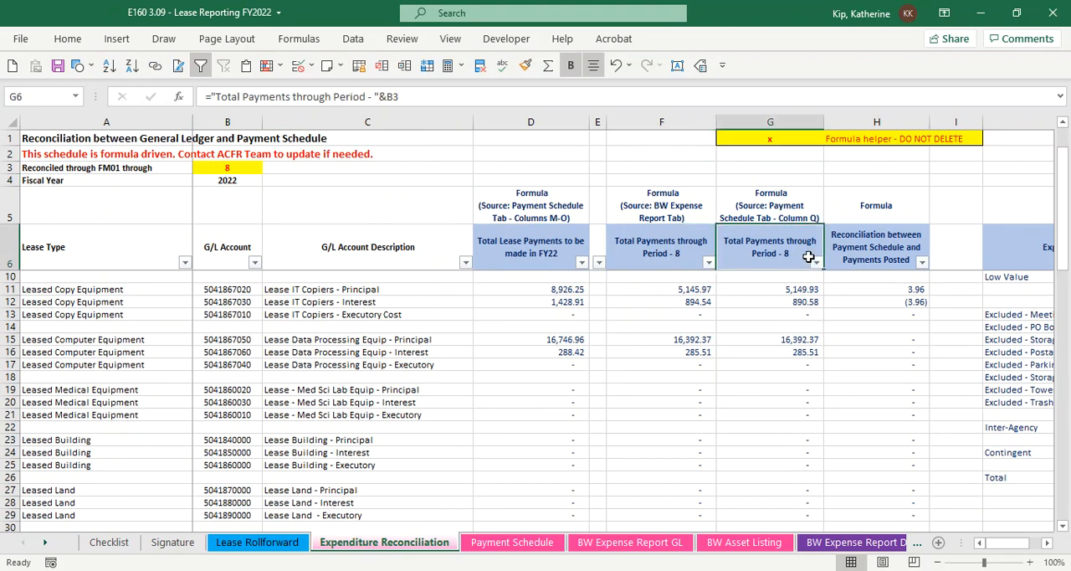
left_click(871, 256)
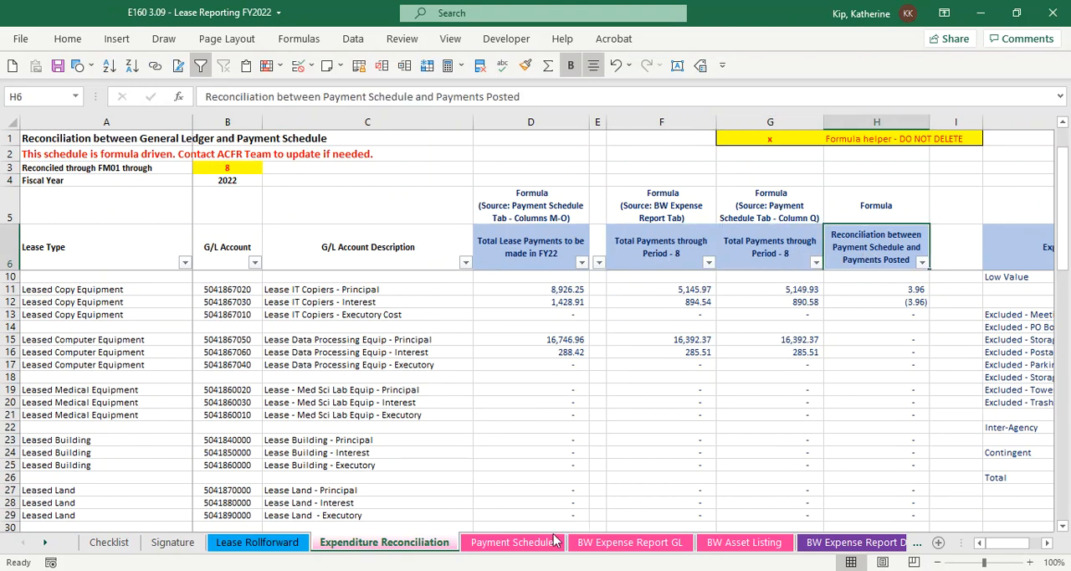
On the BW Expense Report GL sheet, review which posting periods are entered and where the Overall Result total sits
left_click(654, 546)
left_click(253, 262)
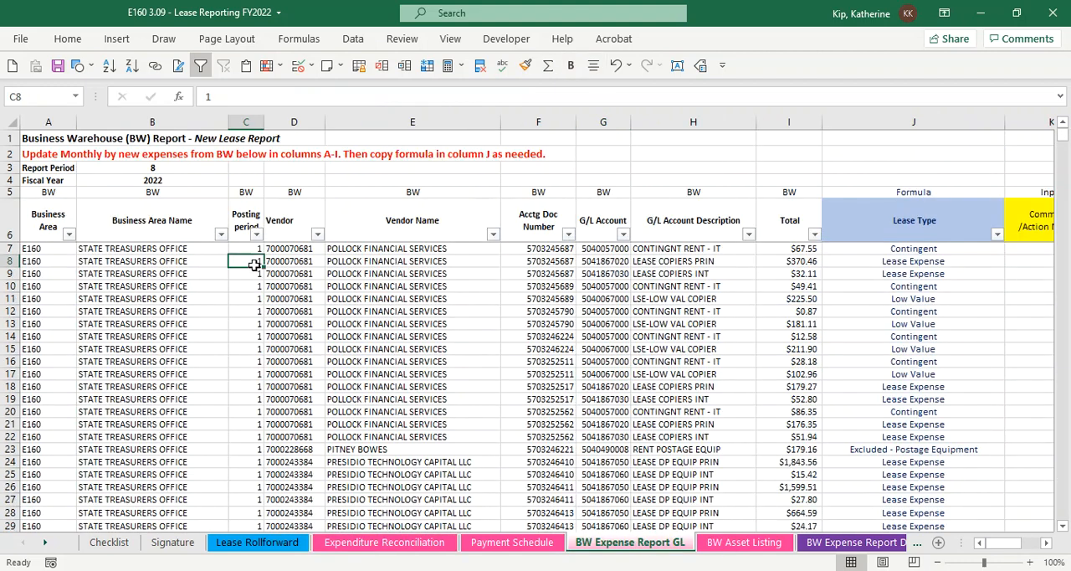
scroll(255, 264, "down", 20)
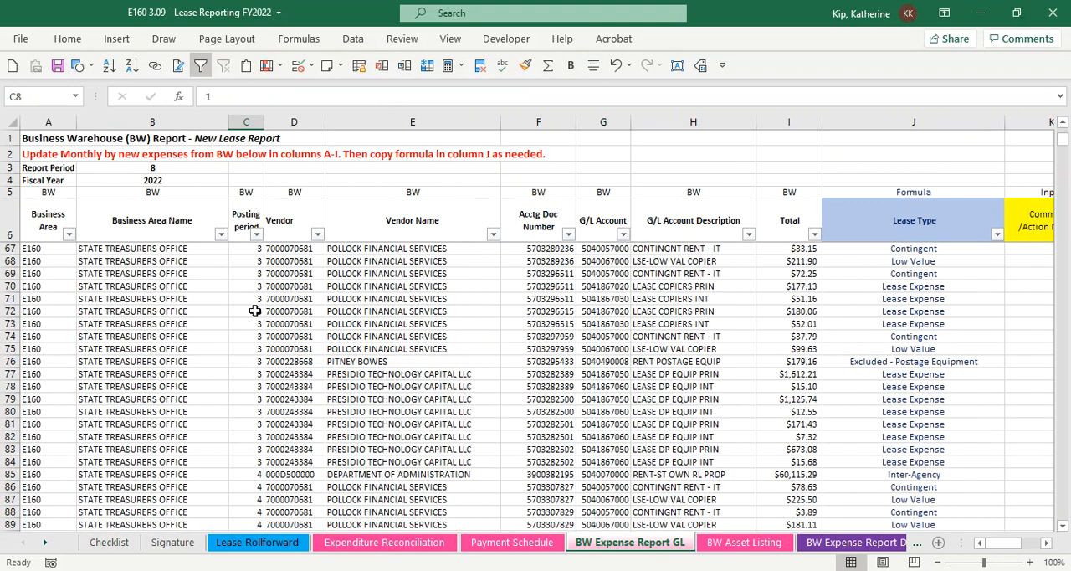
scroll(256, 375, "down", 20)
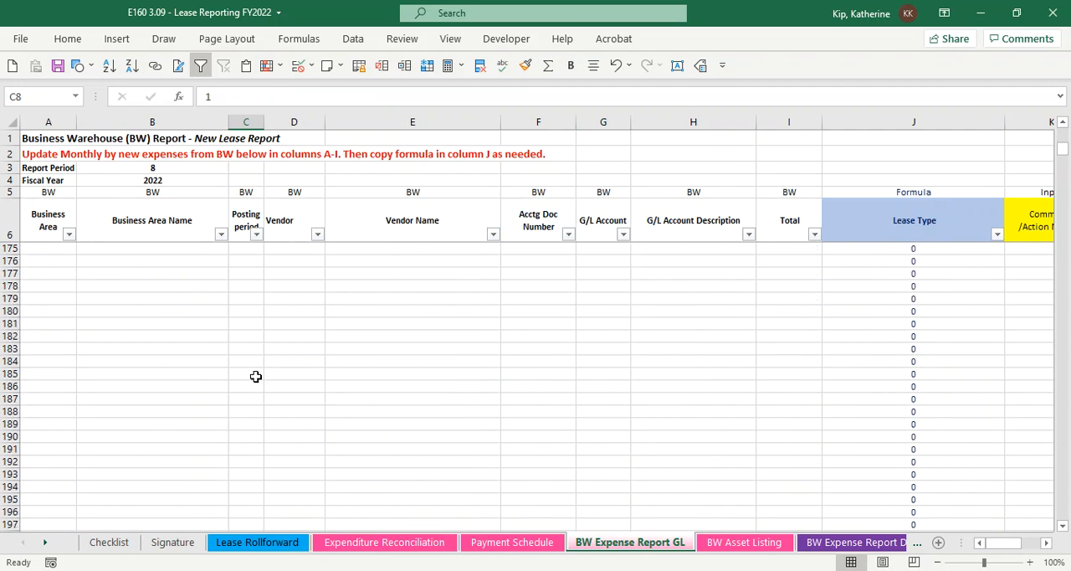
scroll(258, 378, "up", 5)
left_click(768, 387)
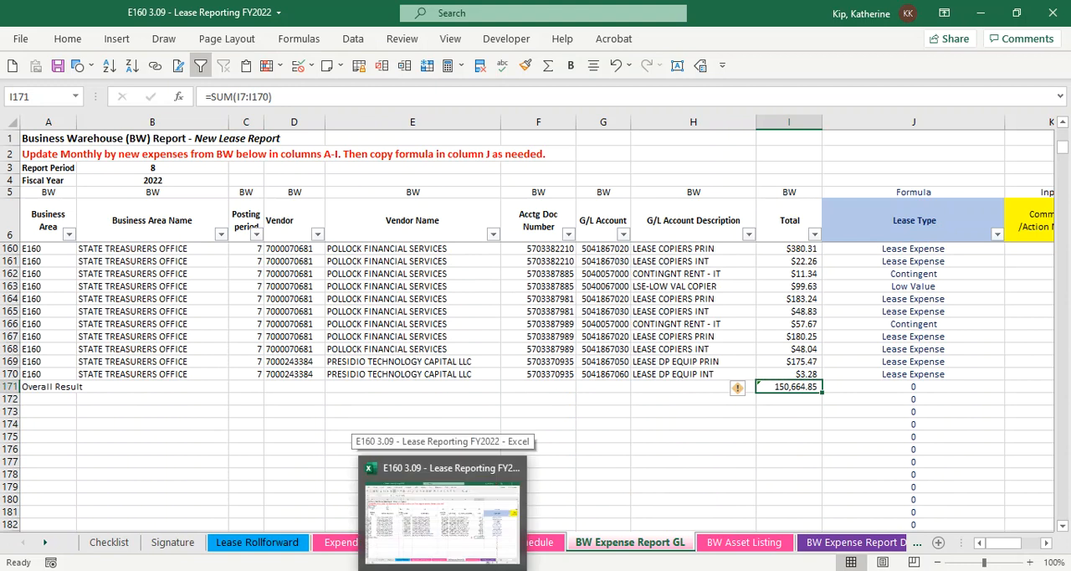
Switch to BEx Analyzer and run the role report Yearend Rptg - Operating Lease Expense w/Vendor for the fiscal year and business area E160
mouse_move(512, 570)
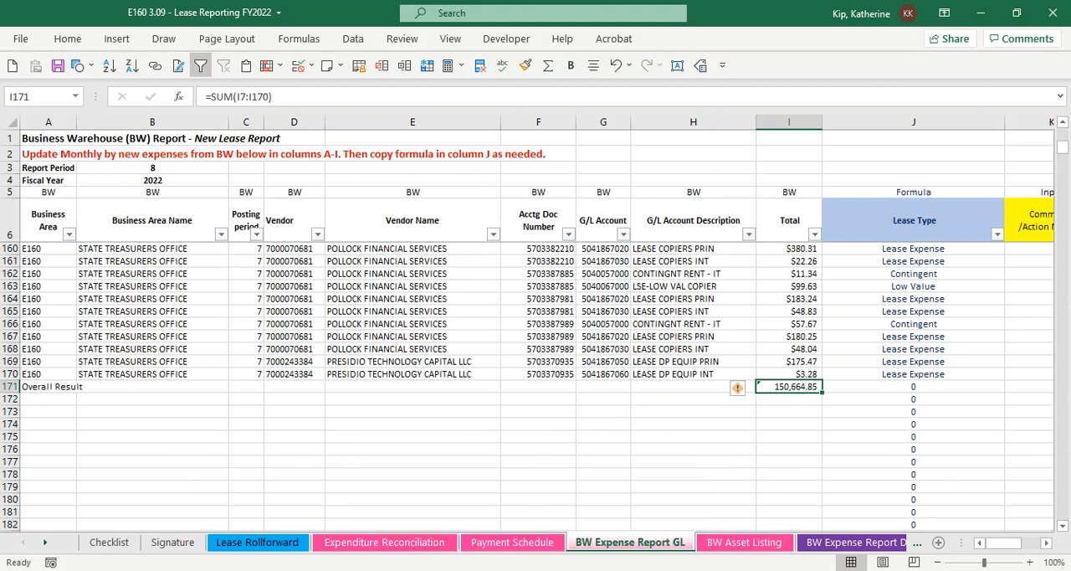
left_click(544, 570)
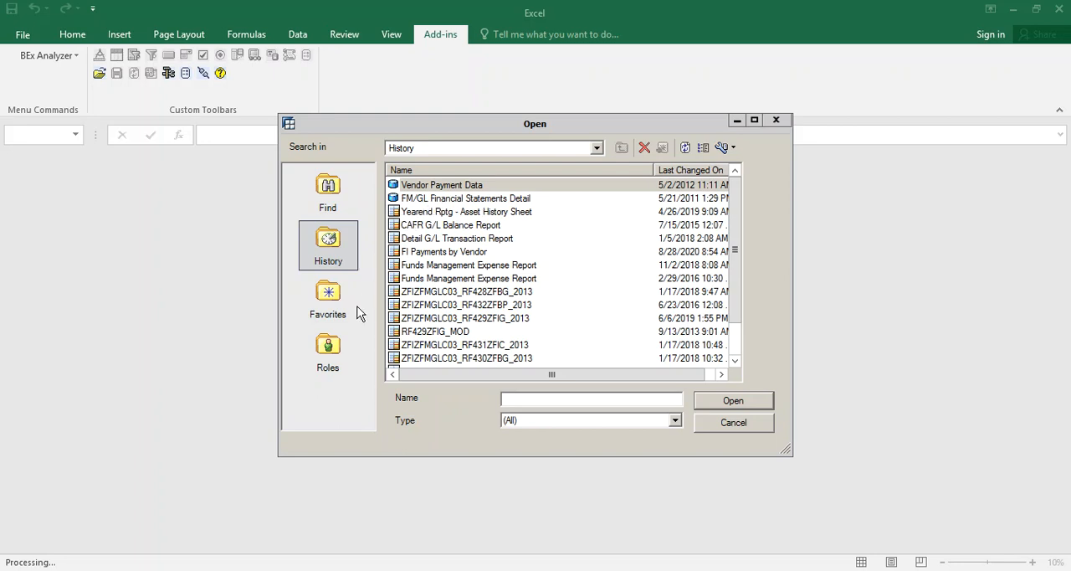
left_click(339, 350)
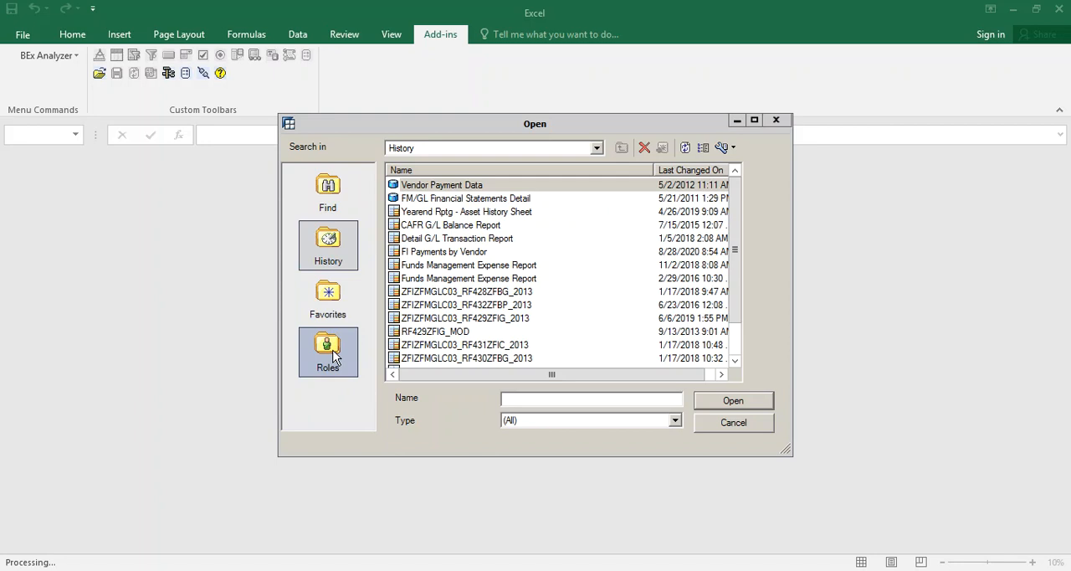
double_click(435, 292)
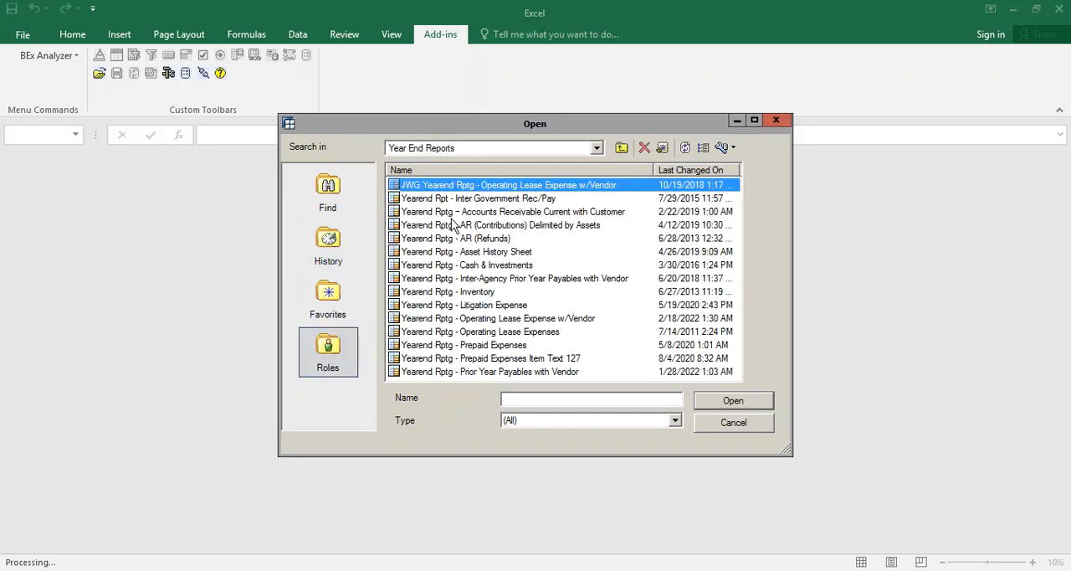
double_click(528, 319)
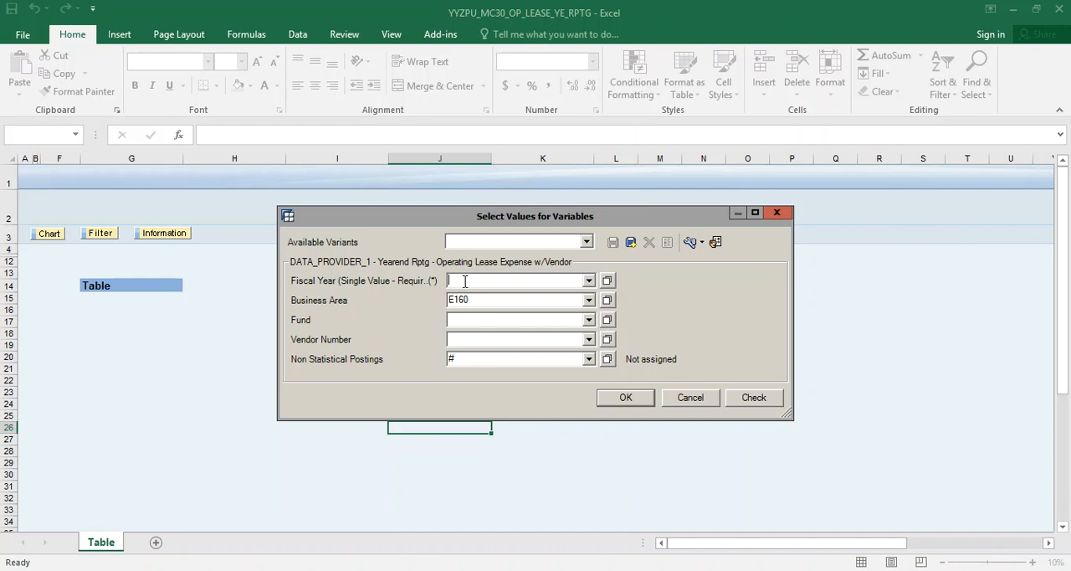
key("Return")
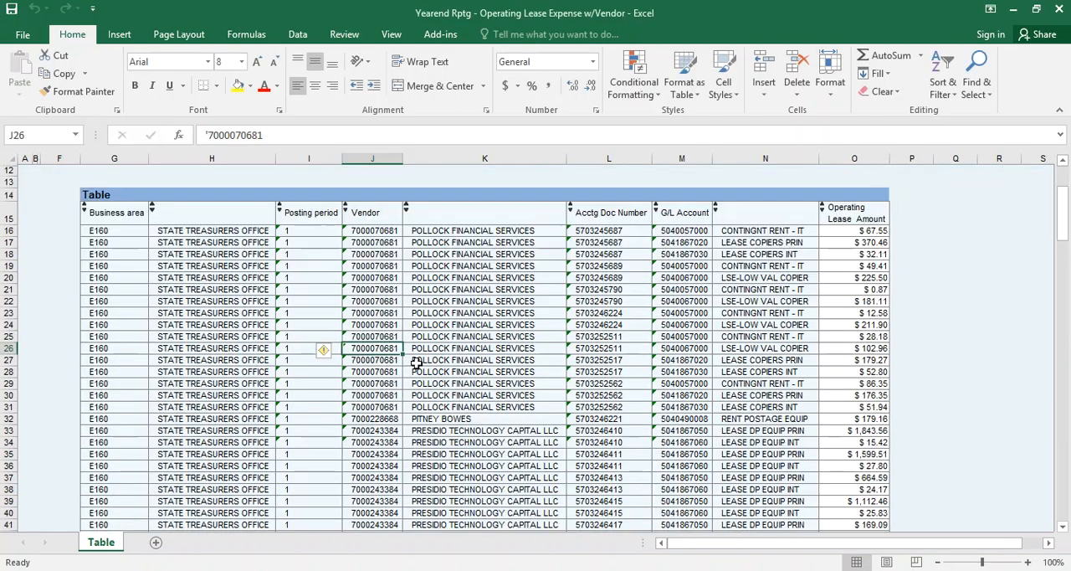
Copy all posting period 8 rows of the report table, from business area through operating lease amount (G180:O188)
scroll(416, 361, "down", 5)
scroll(416, 362, "down", 20)
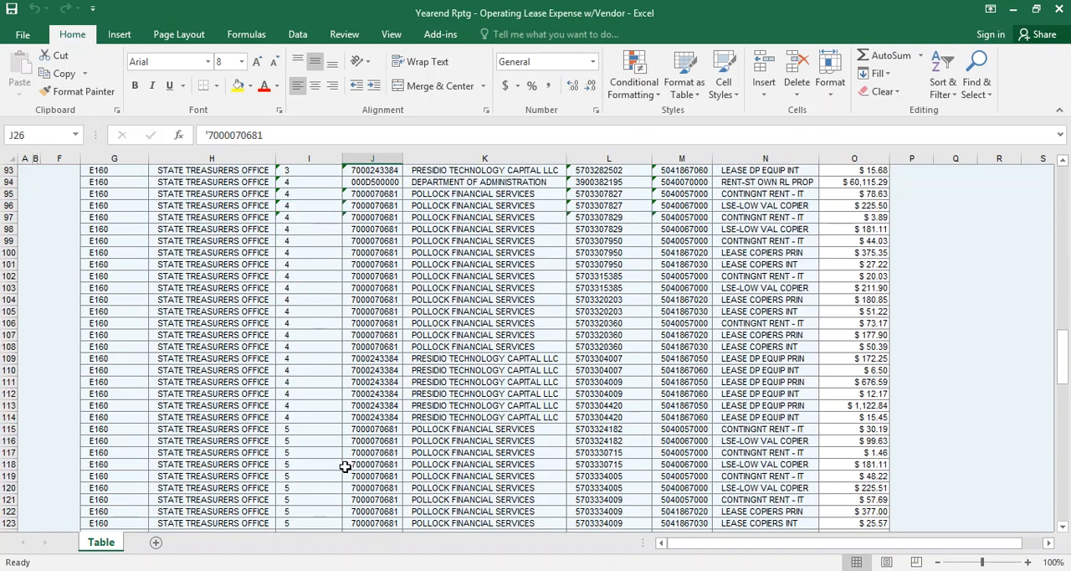
scroll(345, 467, "down", 17)
scroll(344, 467, "up", 5)
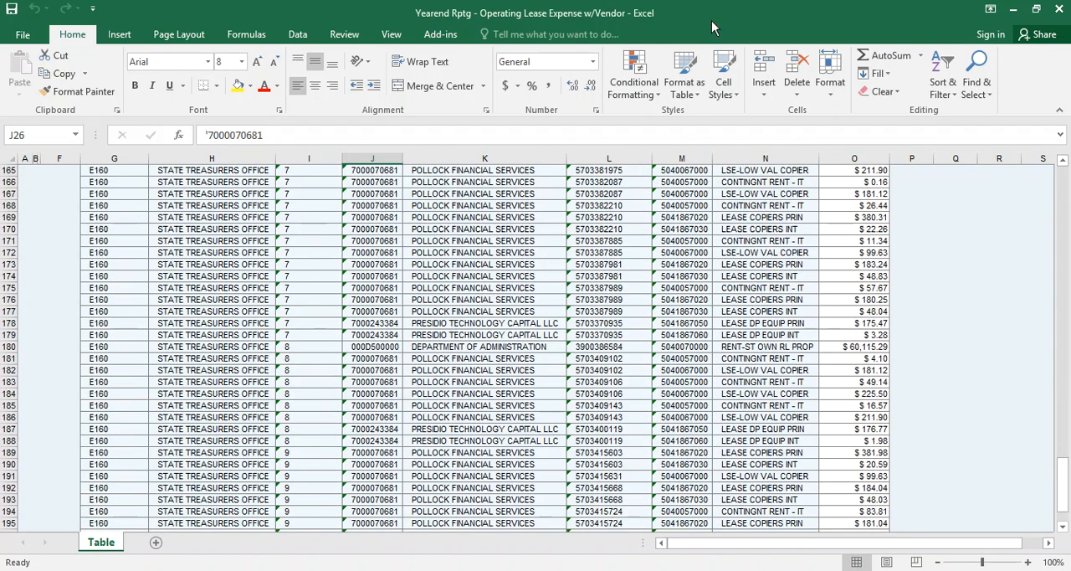
left_click(287, 335)
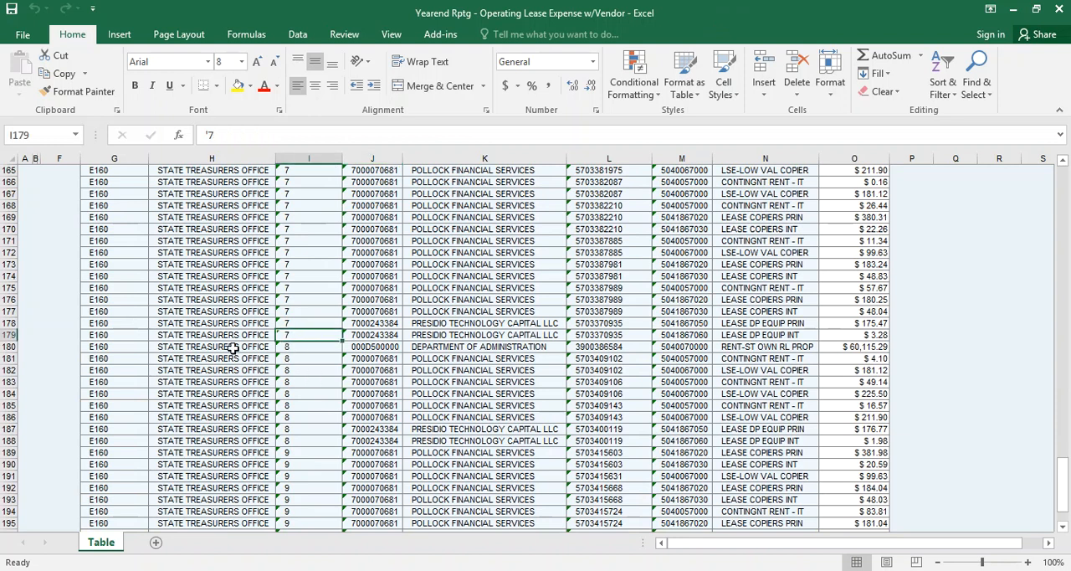
left_click(112, 349)
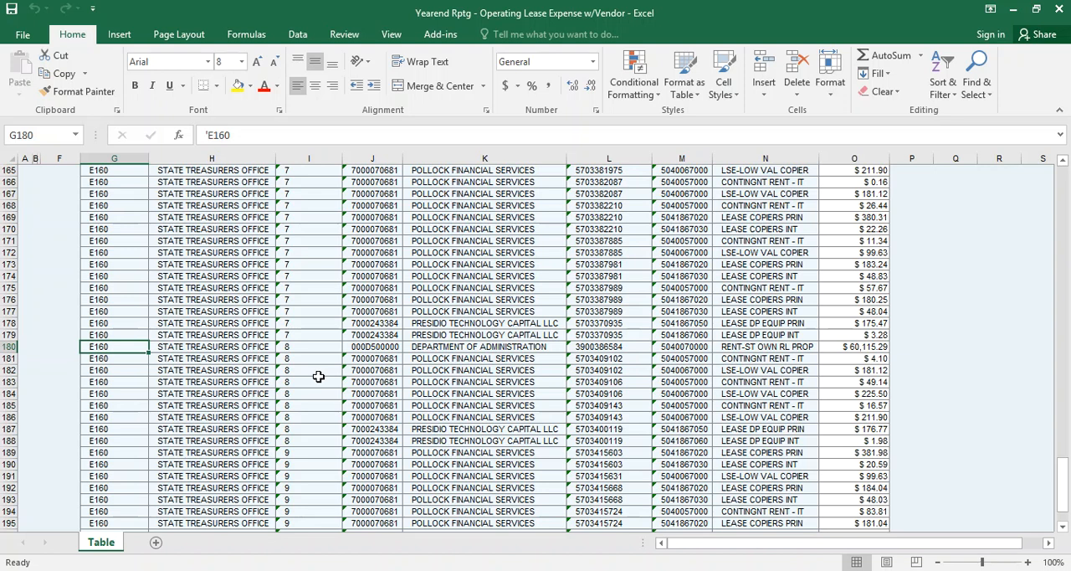
key("shift+Down")
key("shift+Down")
key("shift+Down")
key("shift+Down")
key("shift+Down")
key("shift+Down")
key("shift+Down")
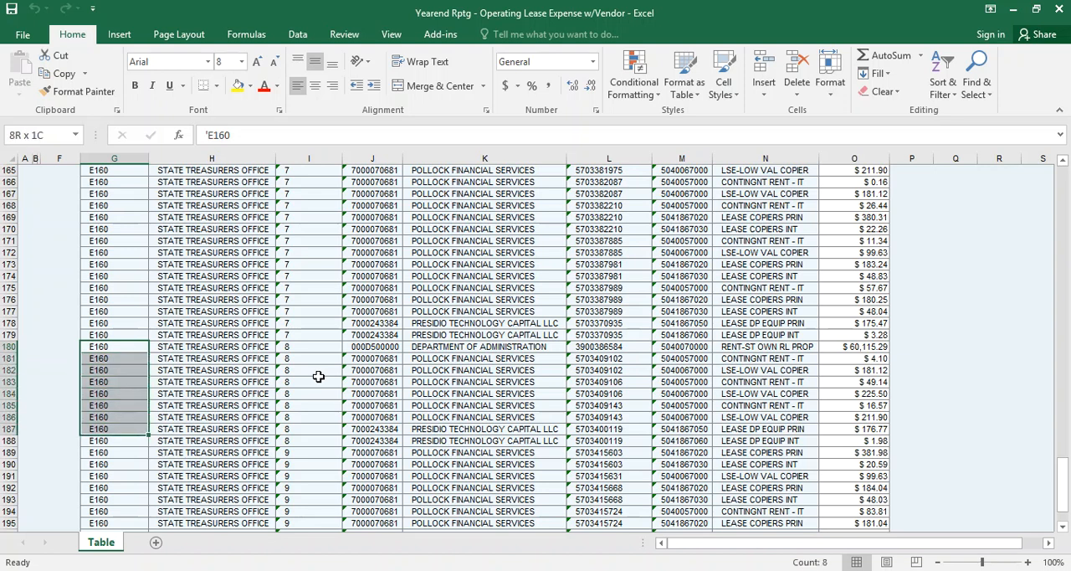
key("shift+Down")
key("shift+Right")
key("shift+Right")
key("shift+Right")
key("shift+Right")
key("shift+Right")
key("shift+Right")
key("shift+Right")
key("shift+Right")
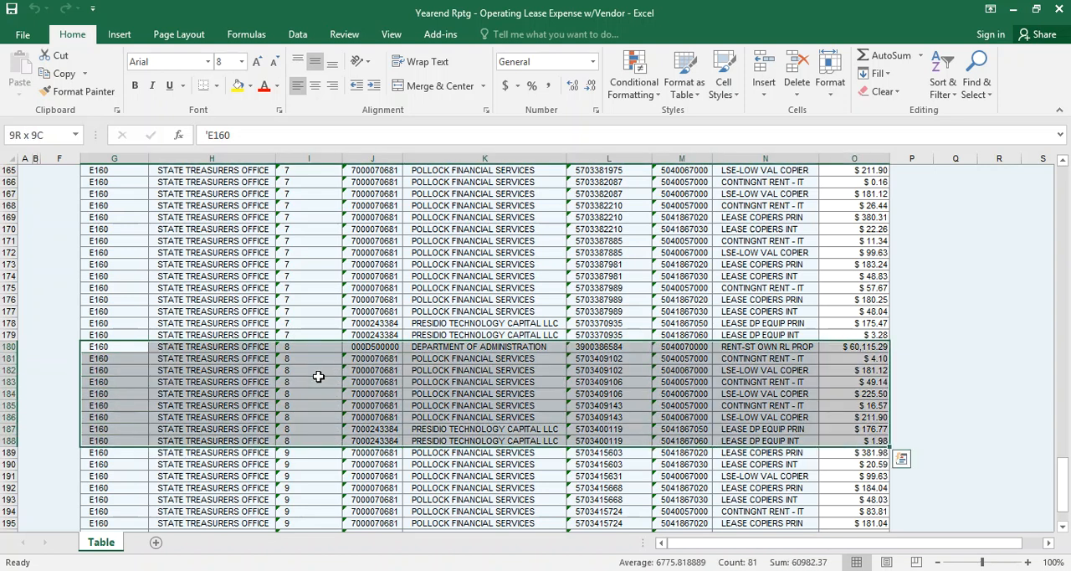
key("ctrl+c")
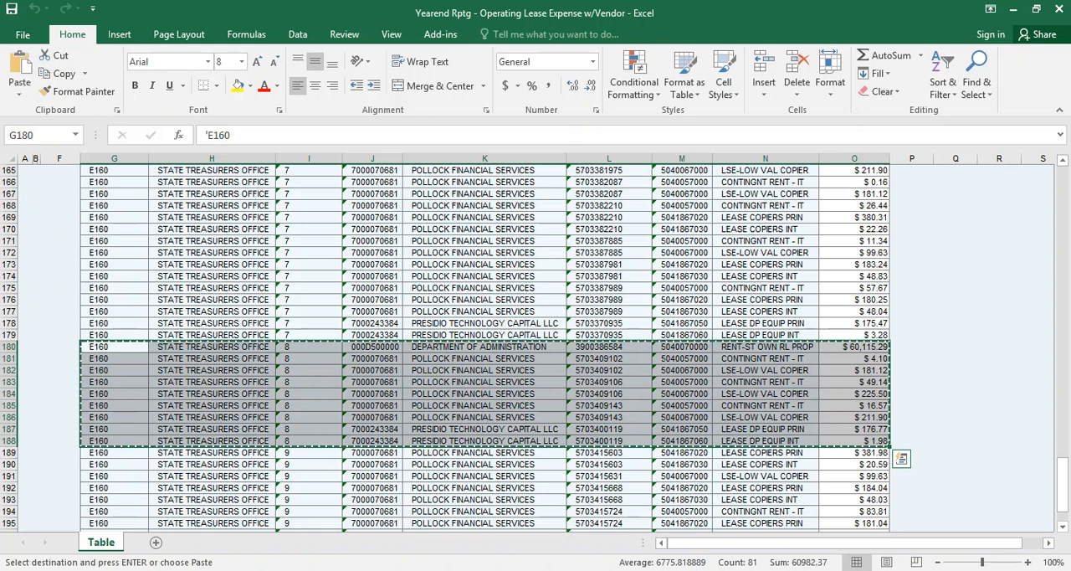
Switch back to the Lease Reporting workbook and paste the period 8 rows from A171 over the Overall Result row, matching destination formatting
left_click(1013, 9)
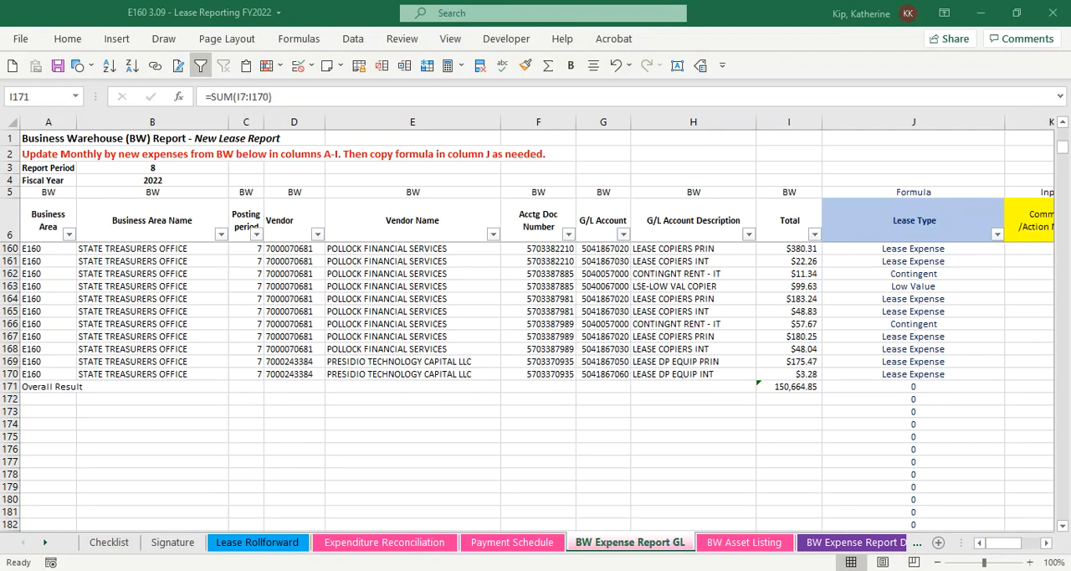
left_click(42, 385)
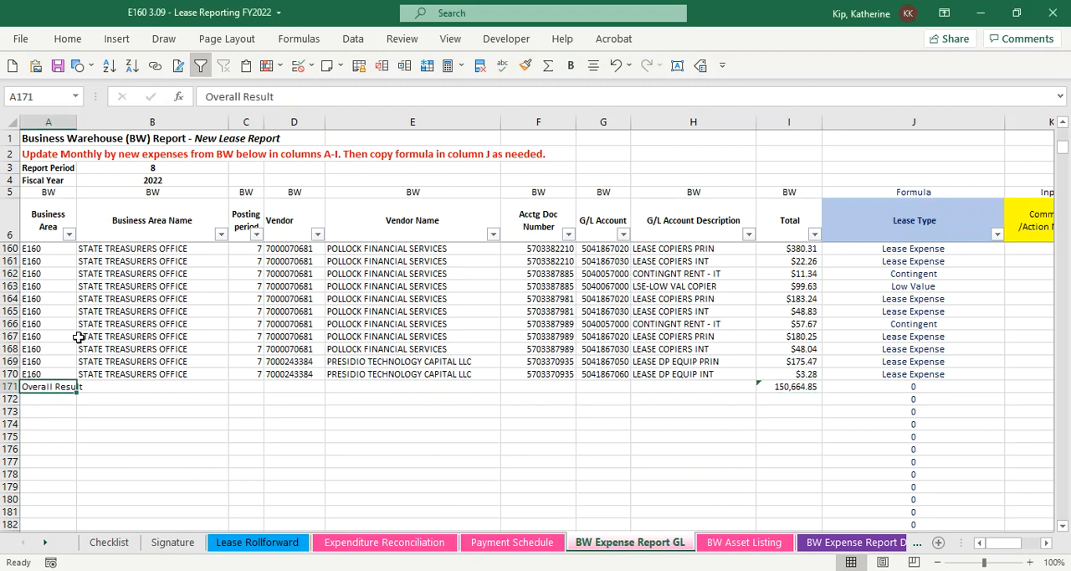
left_click(67, 38)
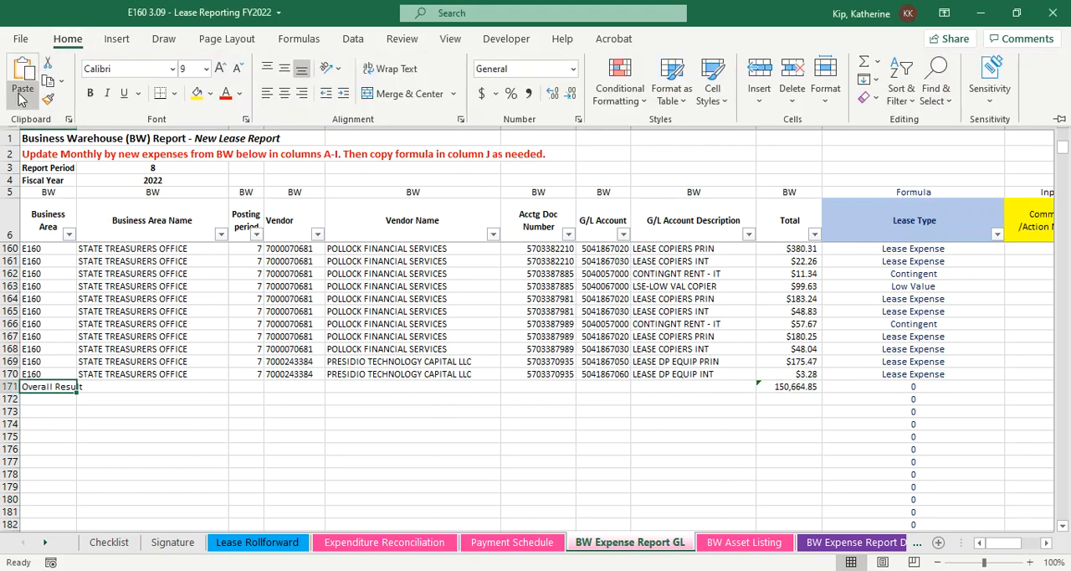
left_click(22, 100)
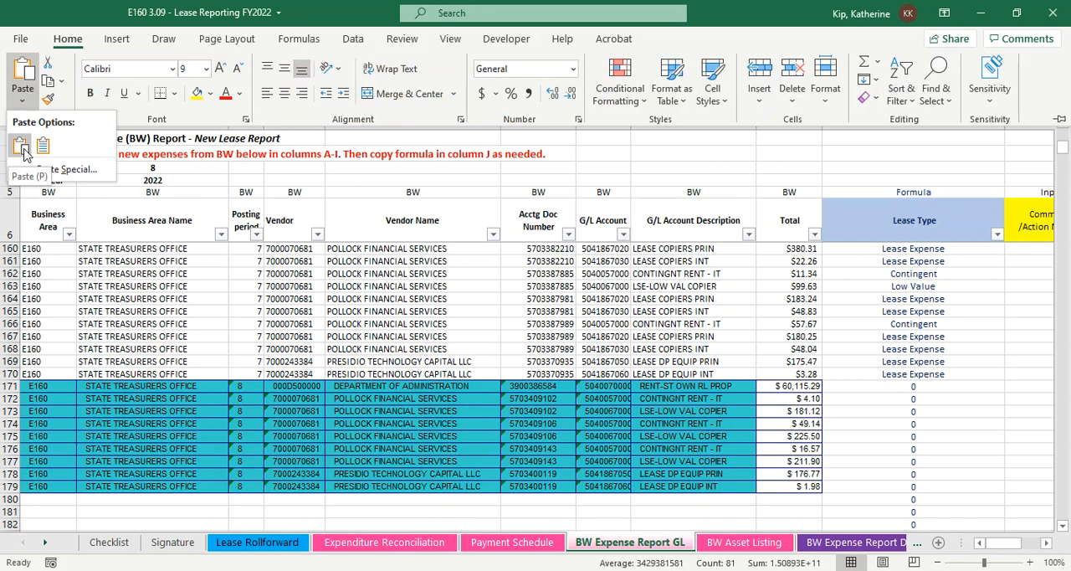
left_click(43, 148)
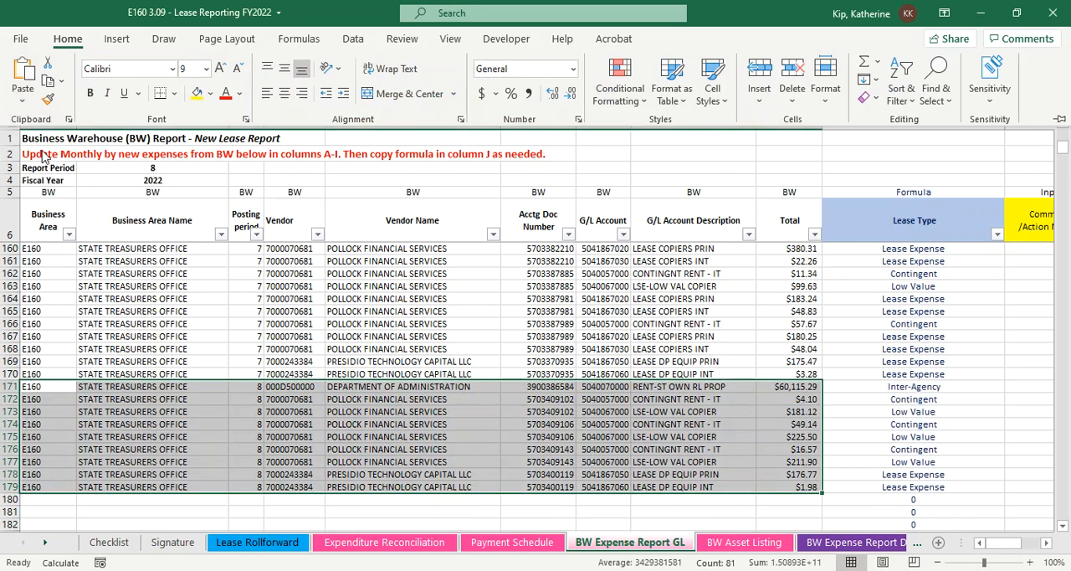
left_click(23, 99)
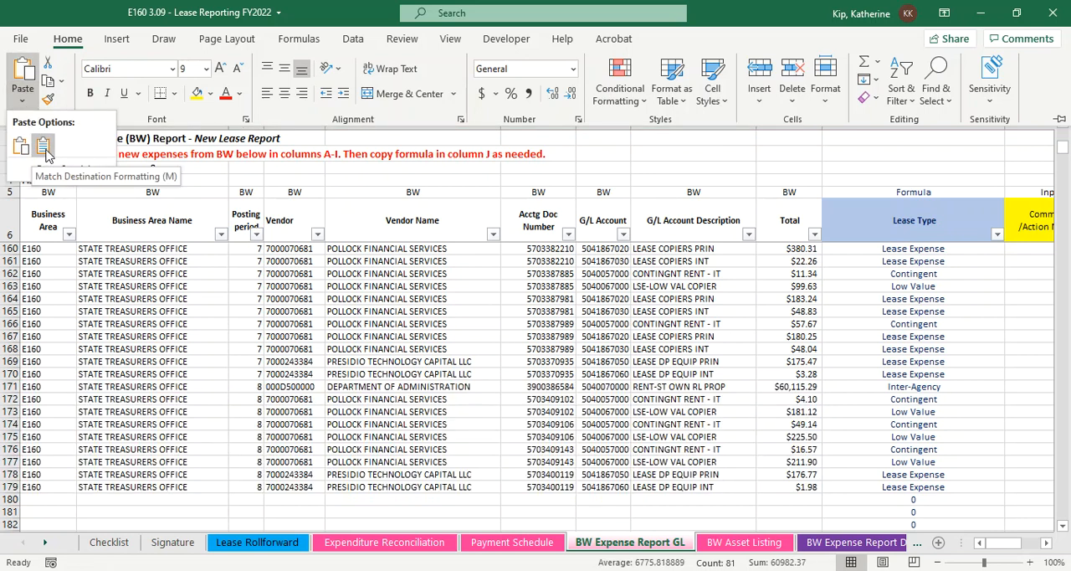
left_click(45, 149)
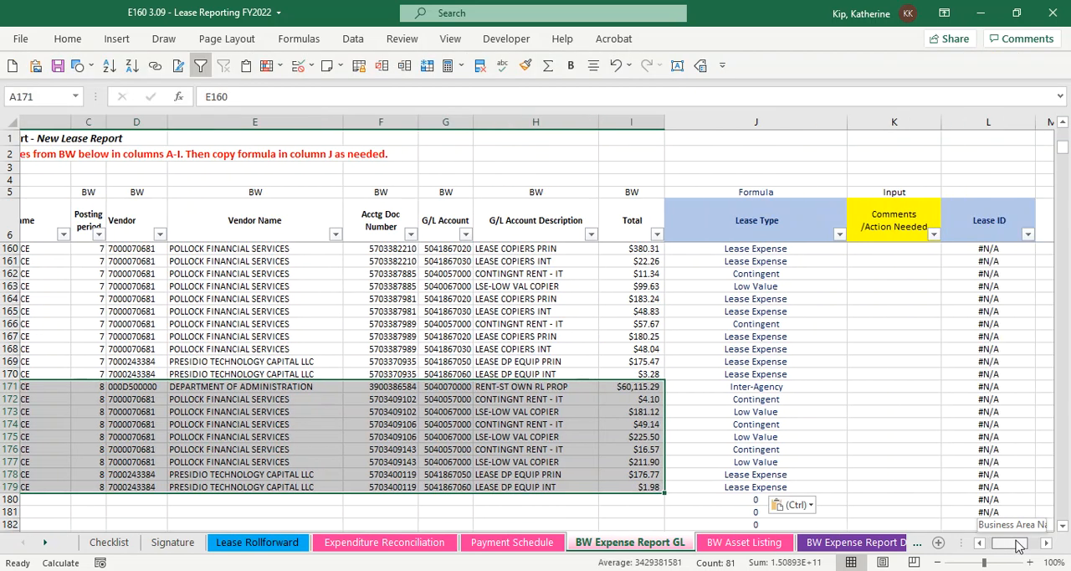
Copy the Overall Result label from the Expense Summary in cell N27
left_click(1046, 543)
scroll(1042, 546, "up", 6)
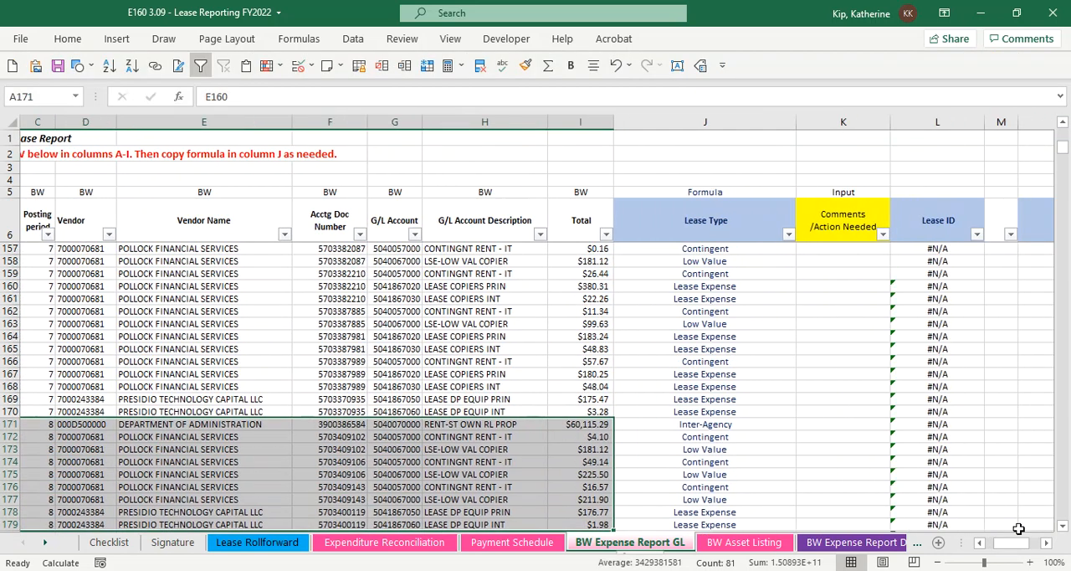
left_click(1045, 543)
scroll(681, 398, "up", 12)
scroll(680, 399, "up", 20)
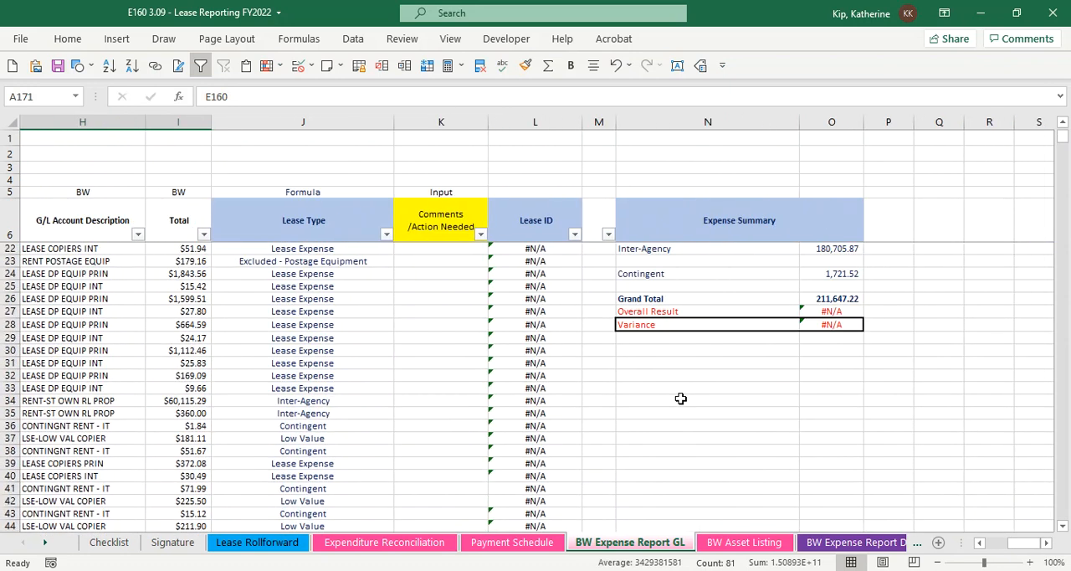
left_click(683, 463)
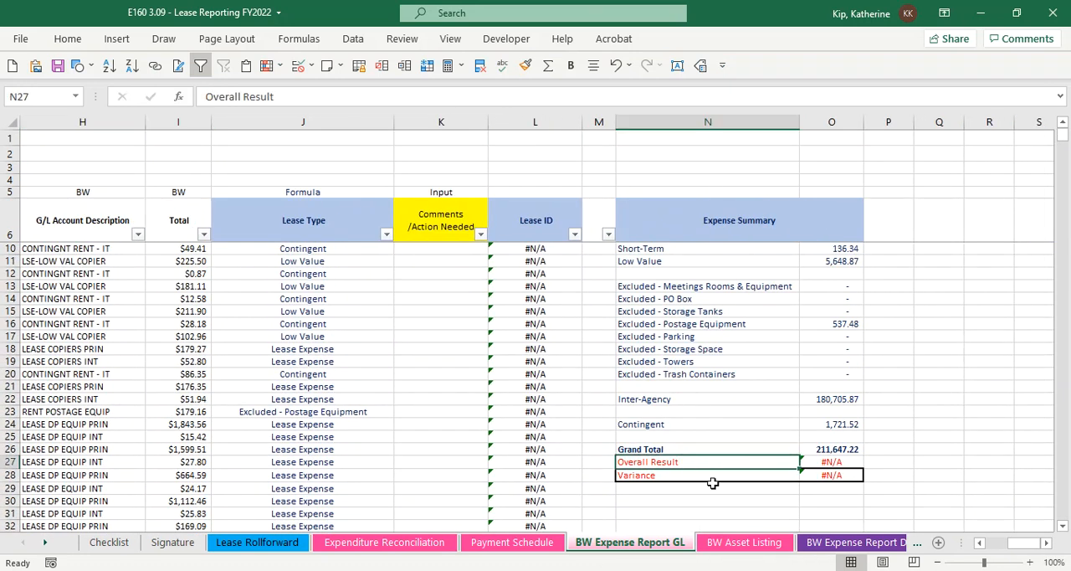
key("ctrl+c")
Paste the Overall Result label as values into A180, directly below the last period 8 expense row
key("Left")
key("Left")
key("Left")
key("Left")
key("Home")
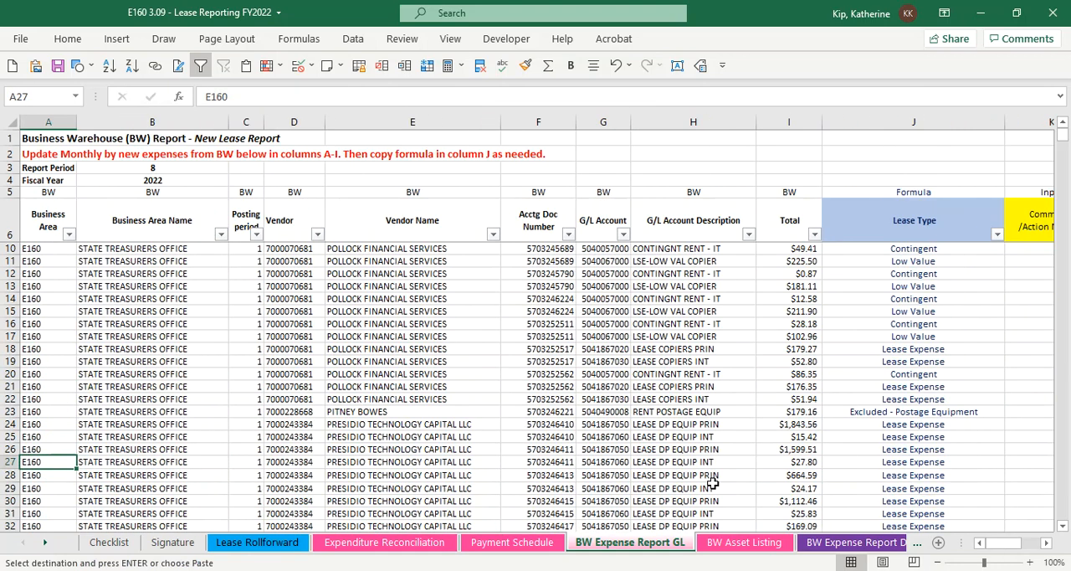
key("ctrl+Down")
key("Down")
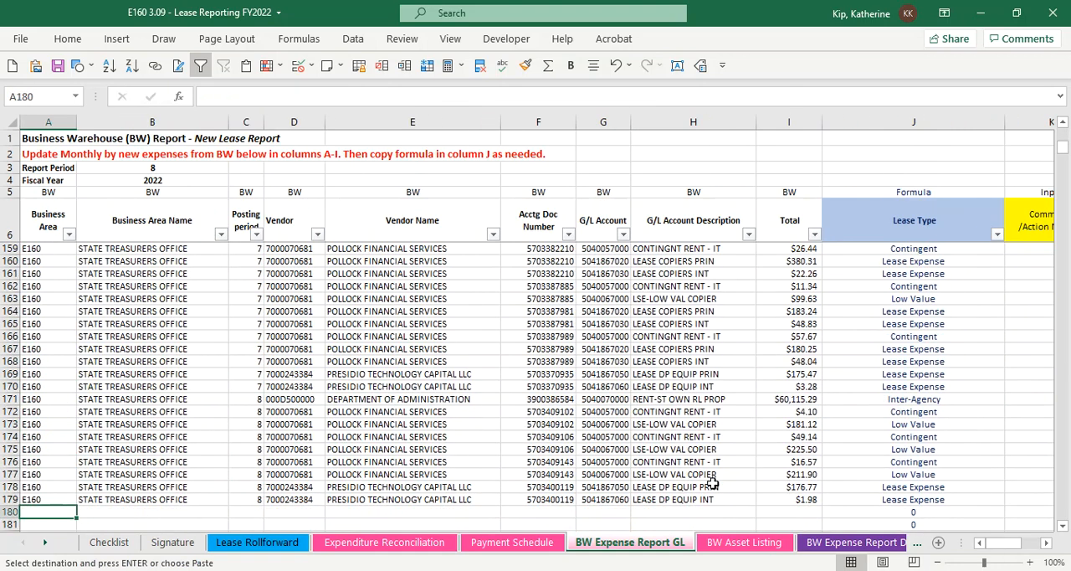
left_click(67, 38)
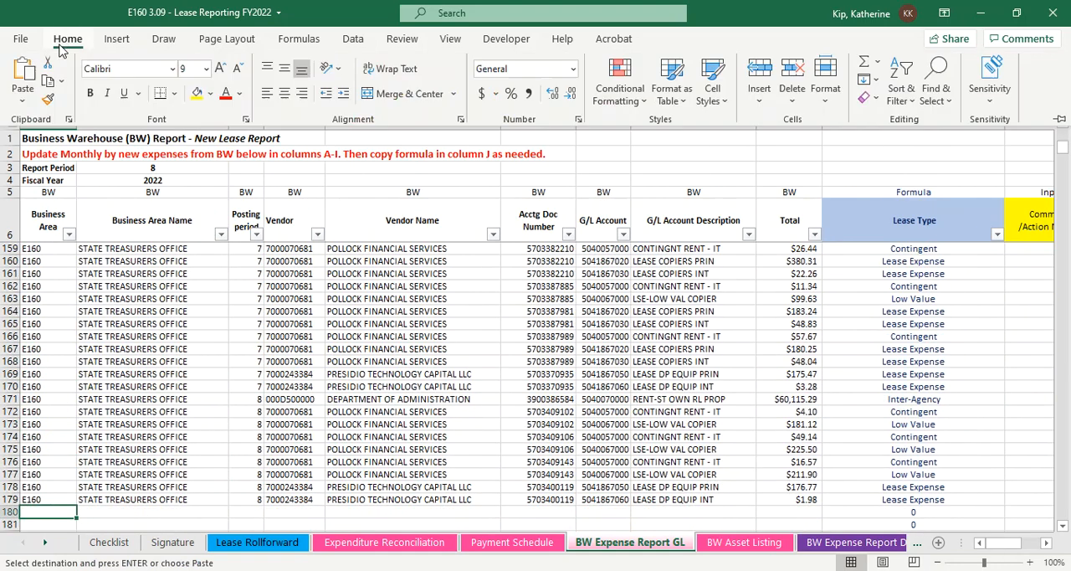
left_click(23, 101)
left_click(21, 218)
Total the expense amounts in column I with AutoSum in I180, on the new Overall Result row
left_click(774, 512)
left_click(773, 511)
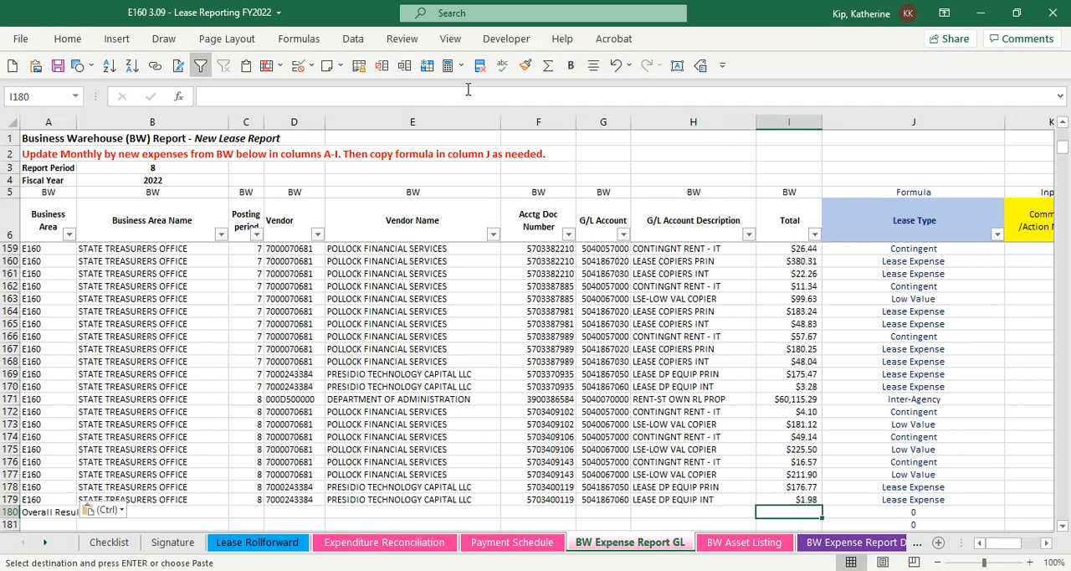
left_click(549, 65)
key("Return")
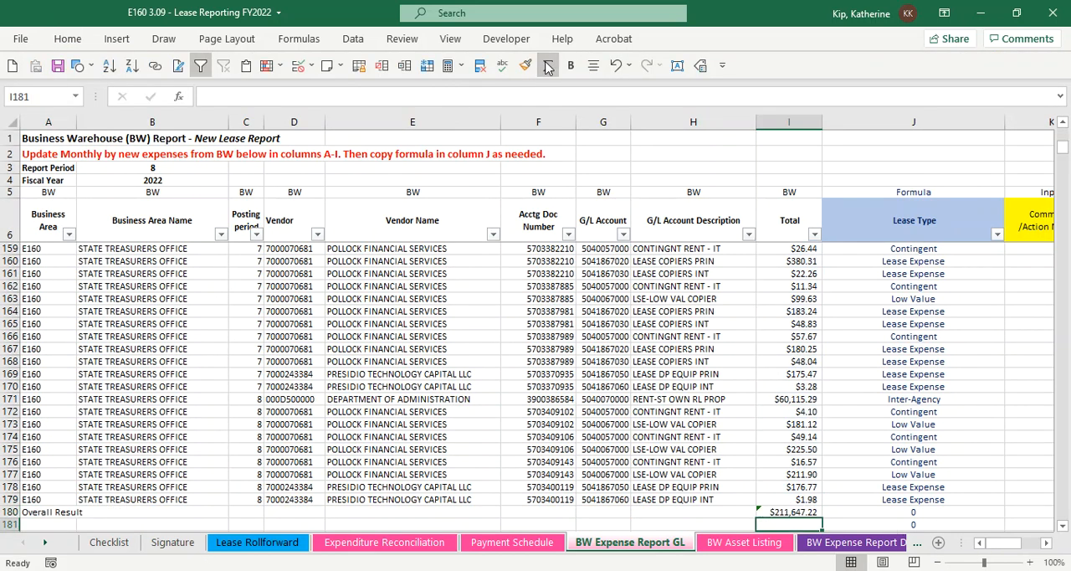
Check the Overall Result and Variance in the Expense Summary against the Grand Total
left_click_drag(1031, 542, 1040, 543)
left_click(867, 338)
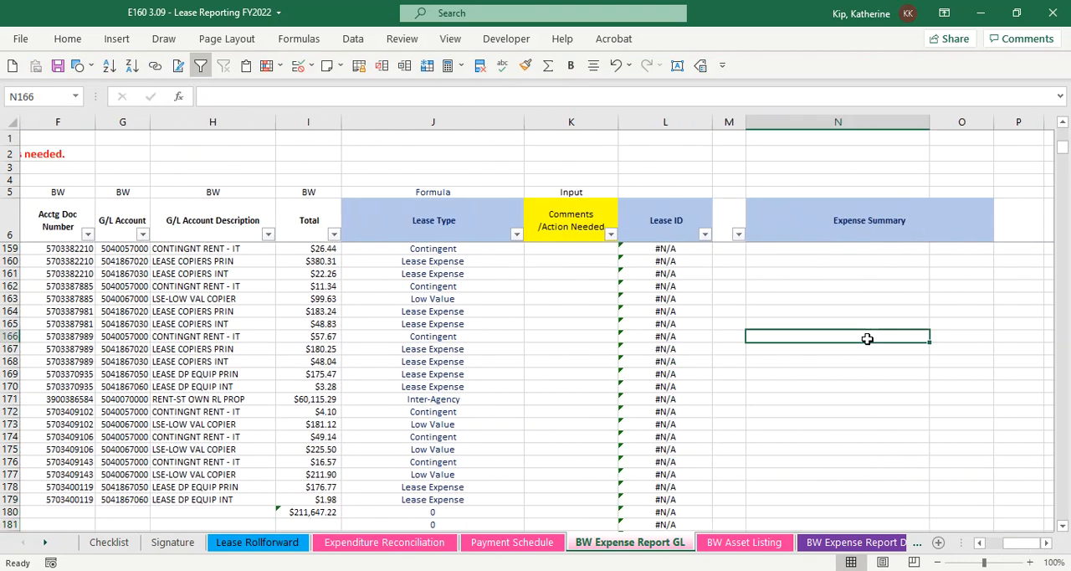
key("ctrl+Up")
key("Up")
key("Up")
key("Up")
key("Down")
key("Down")
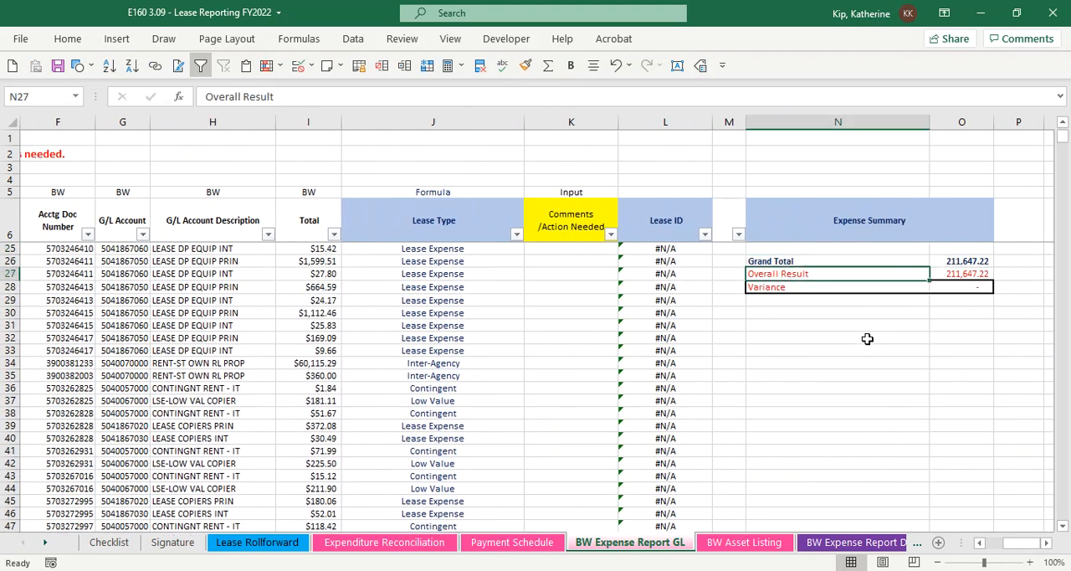
key("Right")
key("Down")
Examine the Expense Summary amounts by lease type, from Contingent and Inter-Agency up to Lease Expense in O8
key("Up")
key("Up")
key("Up")
key("Up")
key("Up")
key("Up")
key("Up")
key("Up")
key("Up")
key("Up")
key("Up")
key("Up")
key("Up")
key("Up")
key("Up")
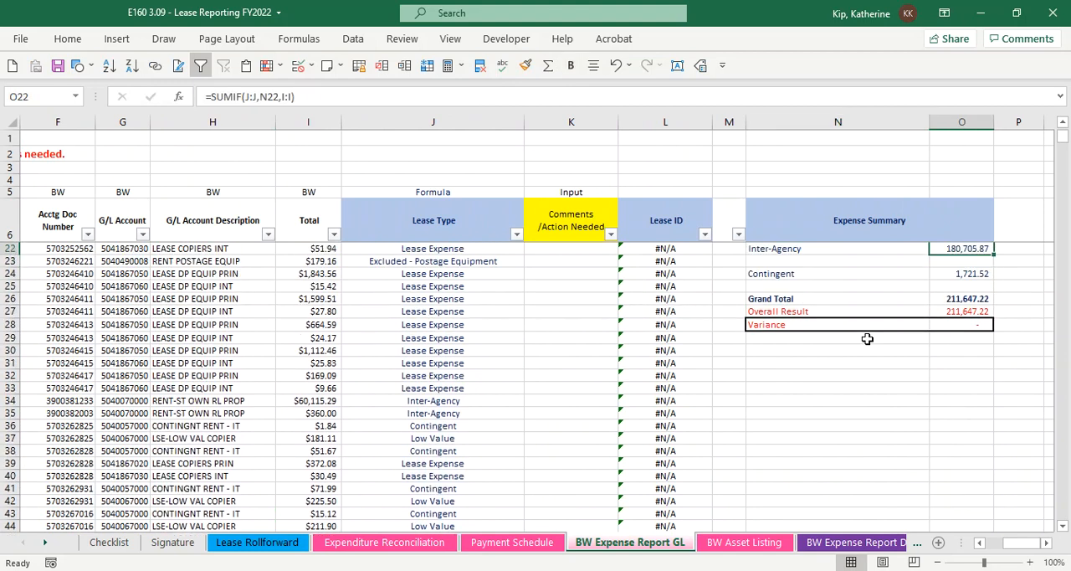
key("Up")
key("Up")
key("Up")
key("Up")
key("Up")
key("Up")
key("Up")
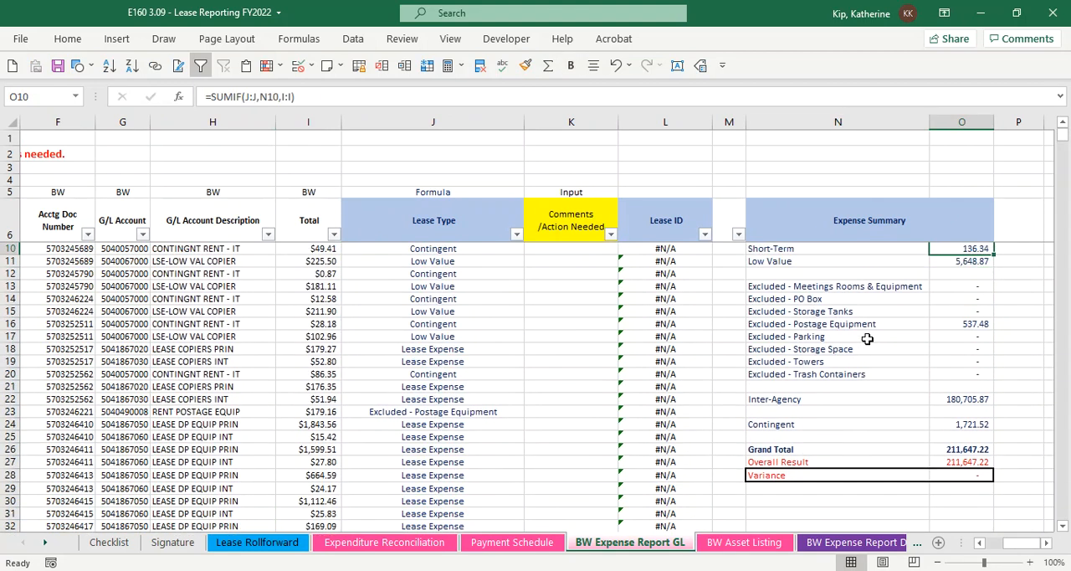
key("Down")
key("Down")
key("Down")
key("Down")
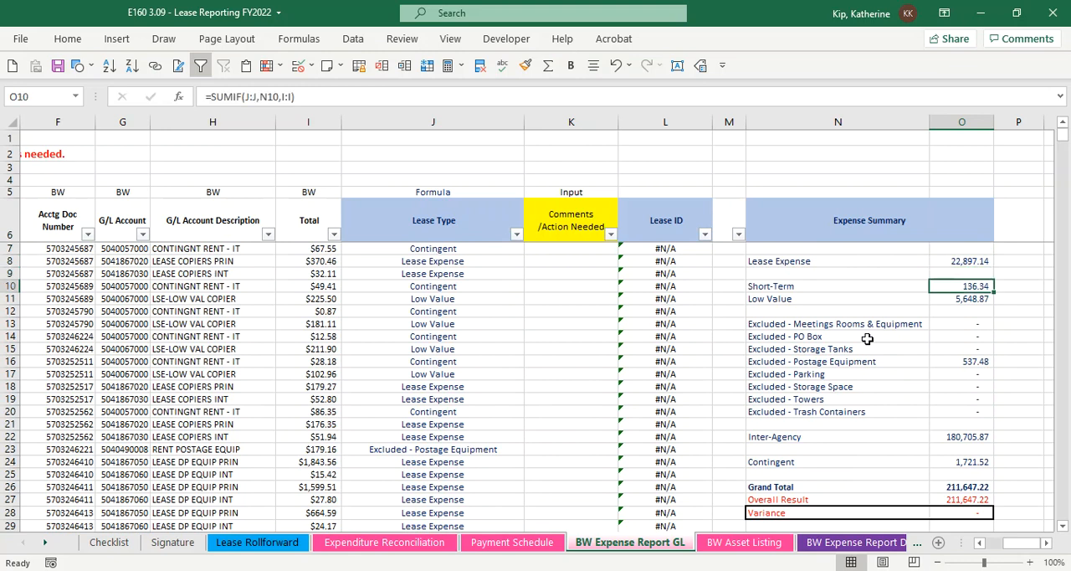
left_click(954, 260)
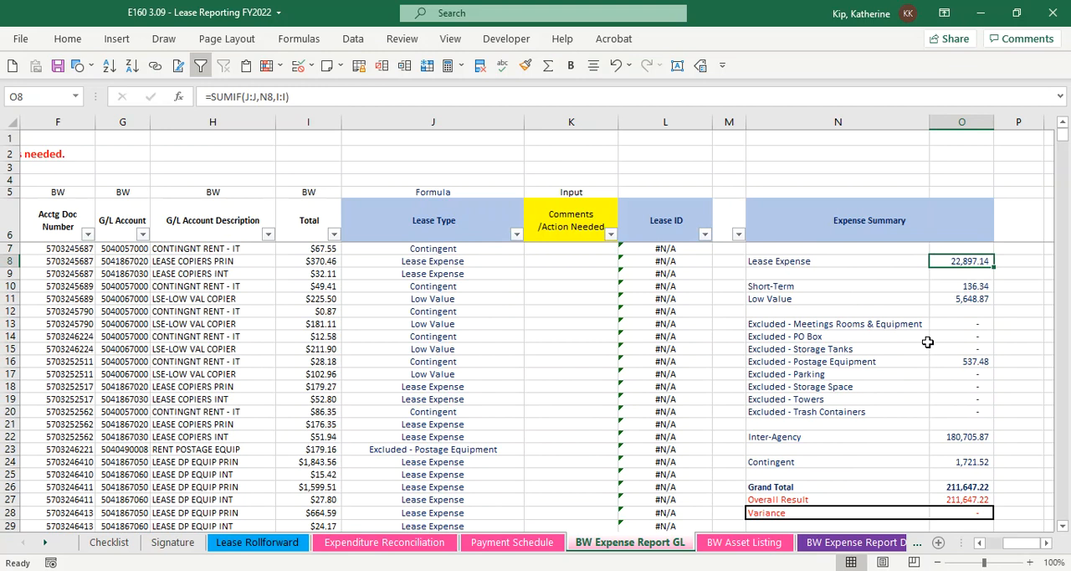
Review the Lease ID lookup formula in column L and the end of the expense table around the Overall Result row
scroll(690, 430, "down", 12)
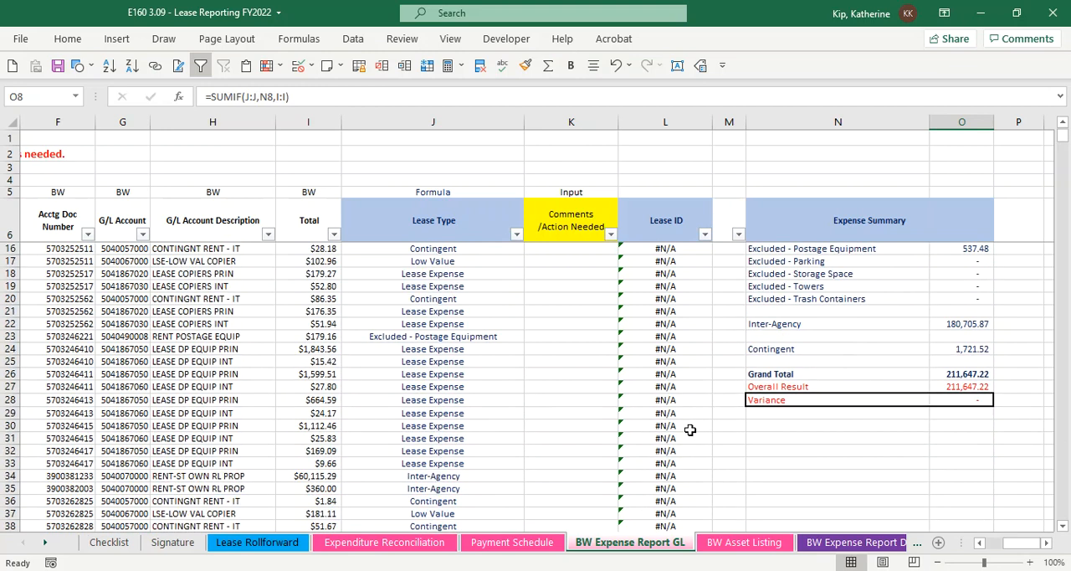
scroll(683, 426, "down", 17)
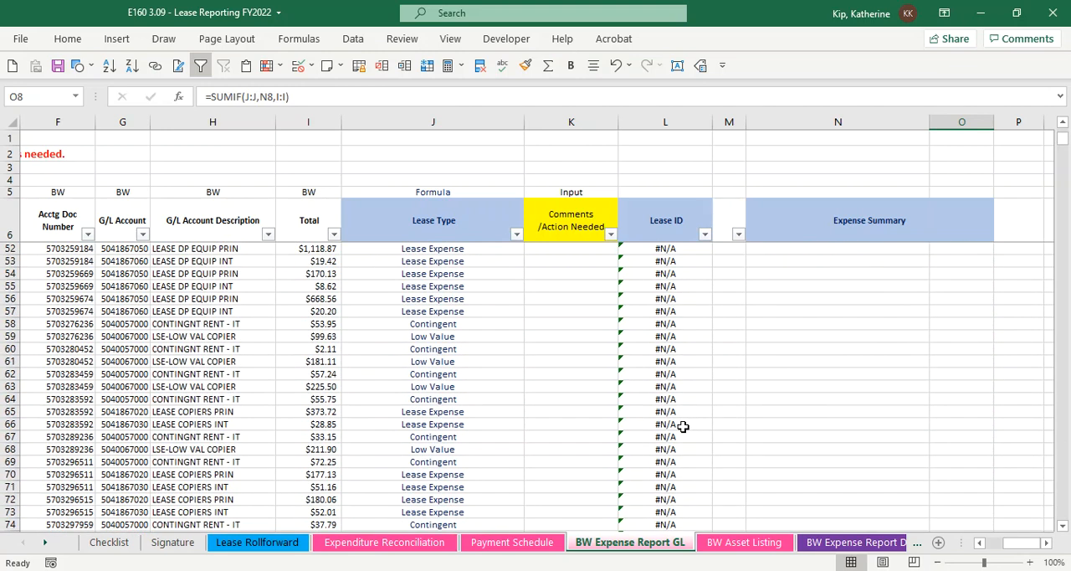
scroll(683, 427, "down", 7)
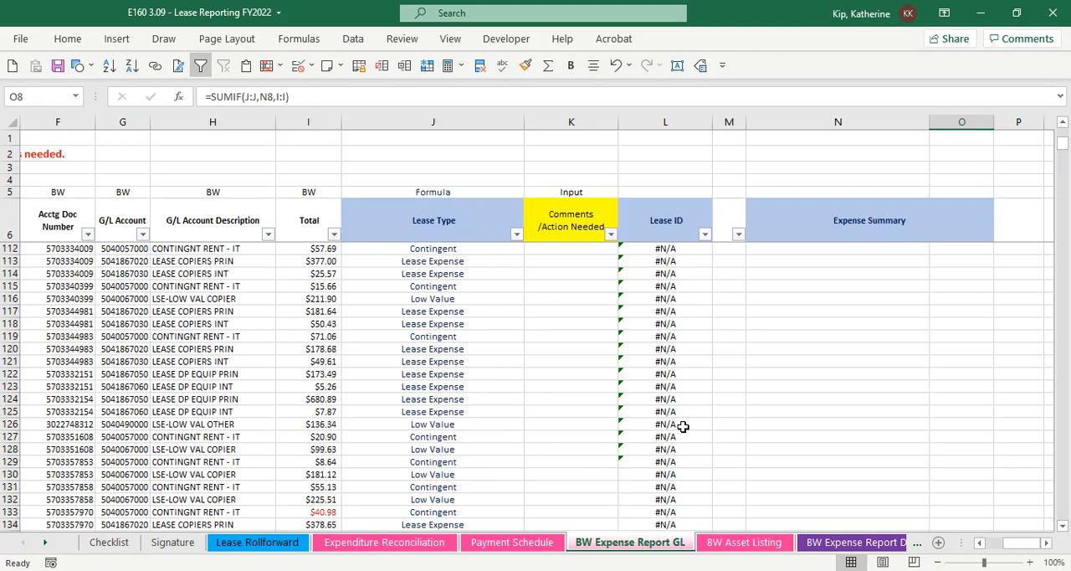
left_click(684, 411)
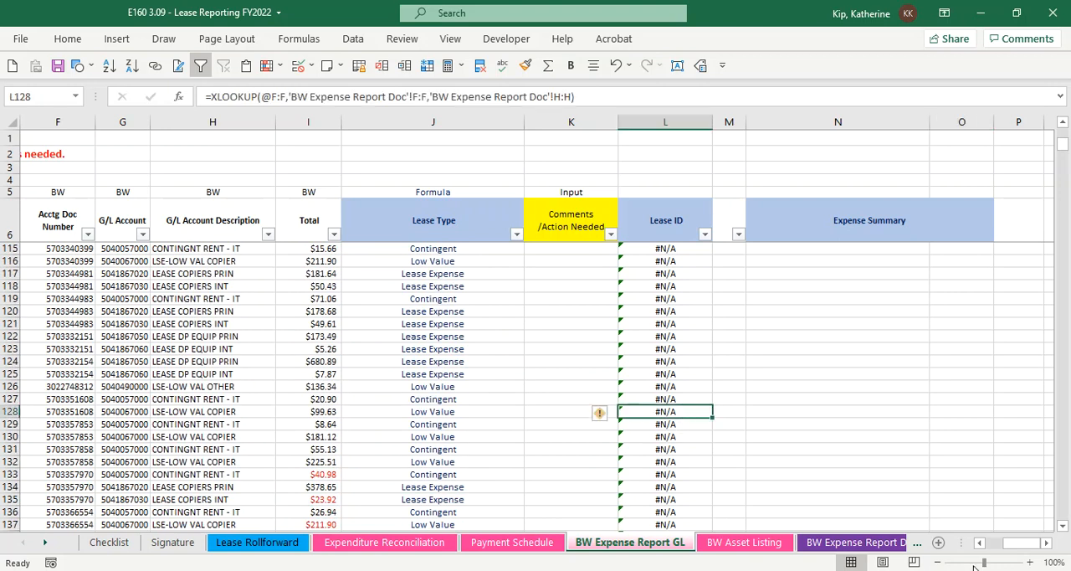
left_click_drag(1023, 544, 998, 545)
scroll(576, 500, "down", 2)
scroll(575, 501, "down", 17)
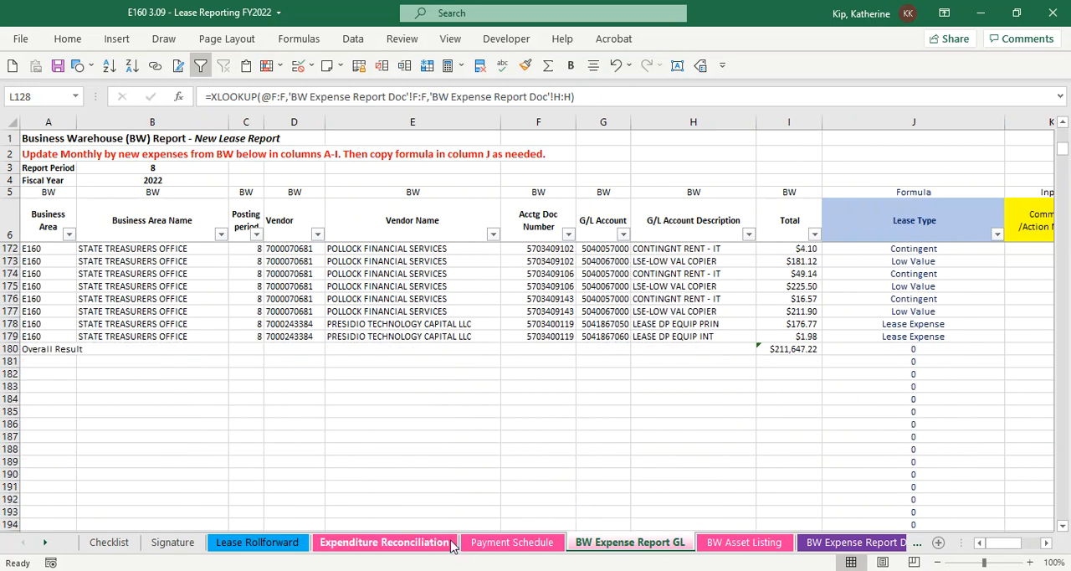
Open the BW Asset Listing sheet to view the asset data
left_click(724, 544)
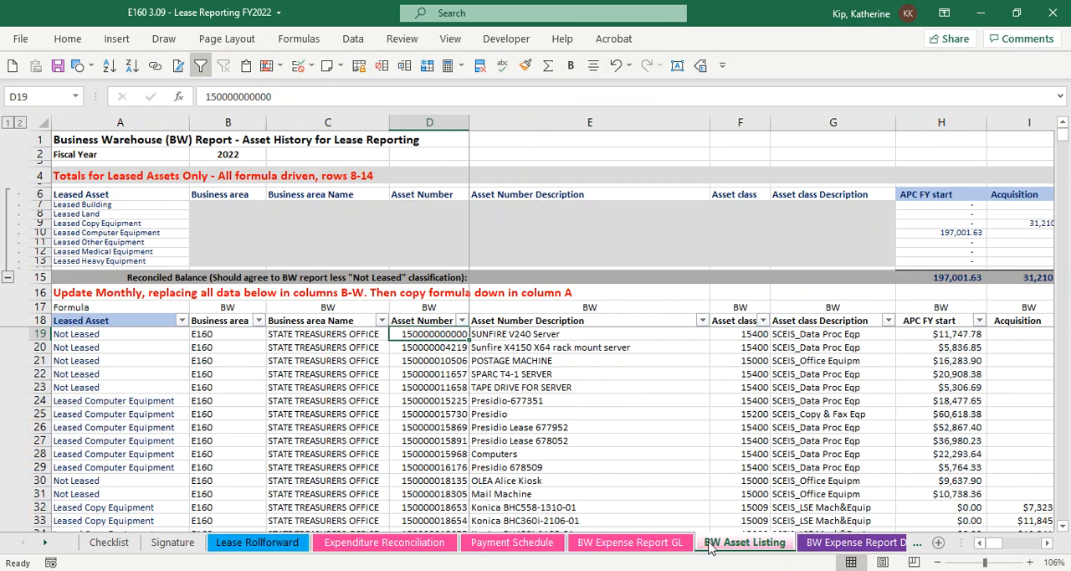
left_click(875, 471)
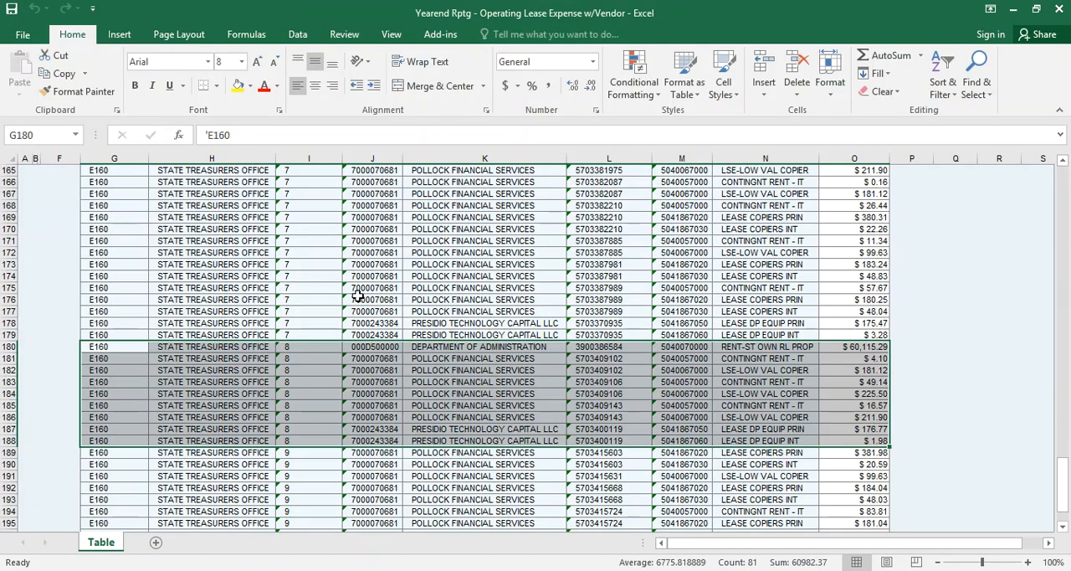
Switch to BEx Analyzer, run Yearend Rptg - Asset History Sheet for fiscal year 2022, depreciation area 20 and business area E160, and look over its columns
left_click(358, 298)
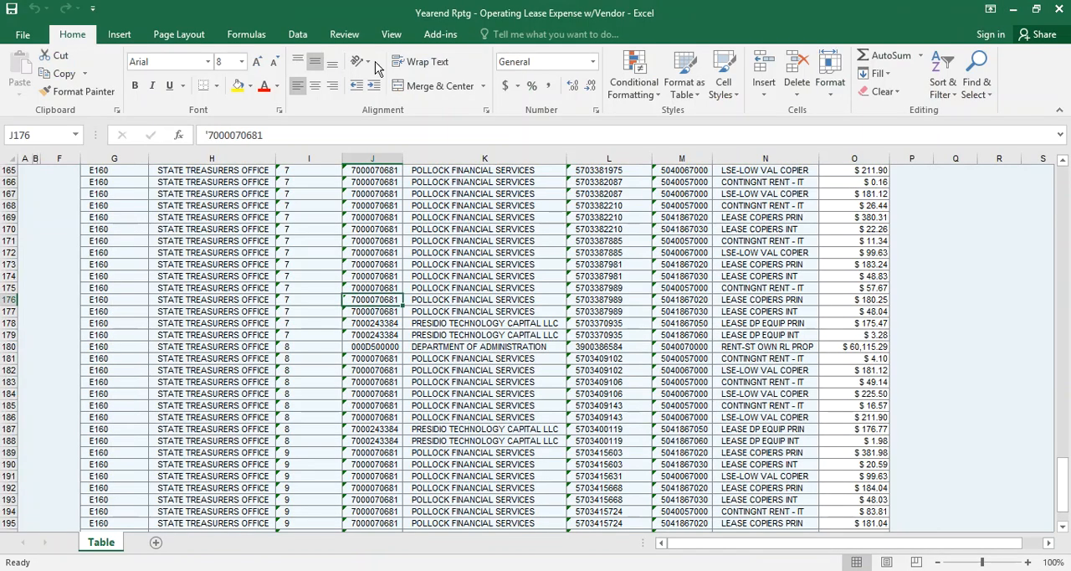
left_click(437, 34)
left_click(99, 73)
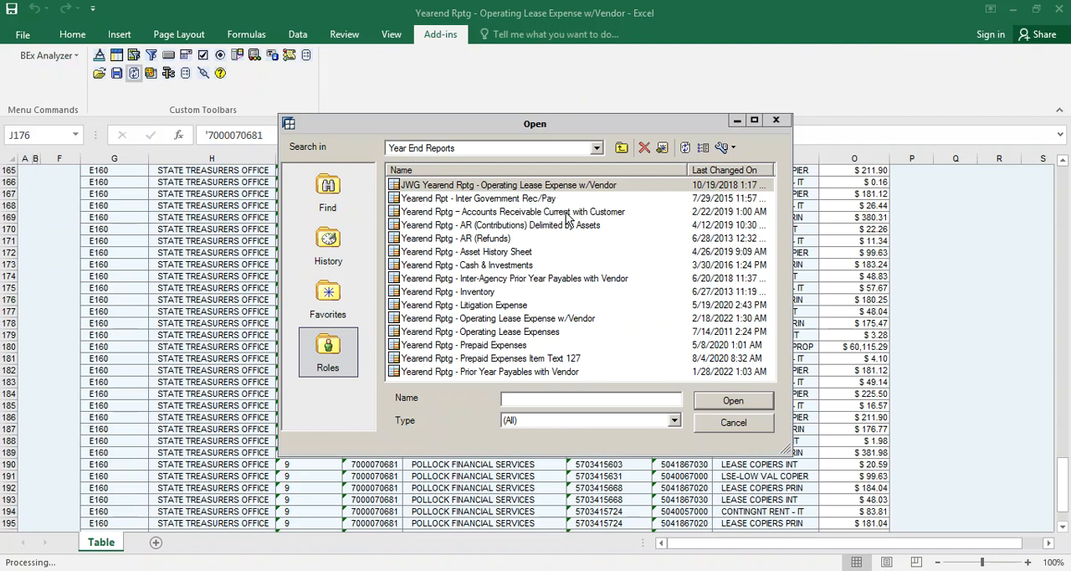
double_click(488, 252)
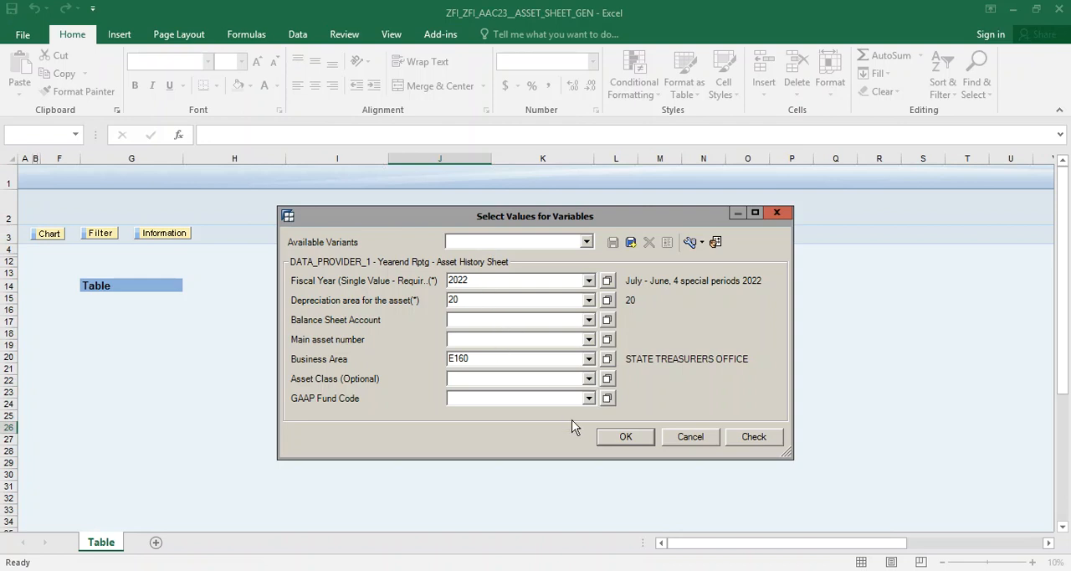
left_click(623, 437)
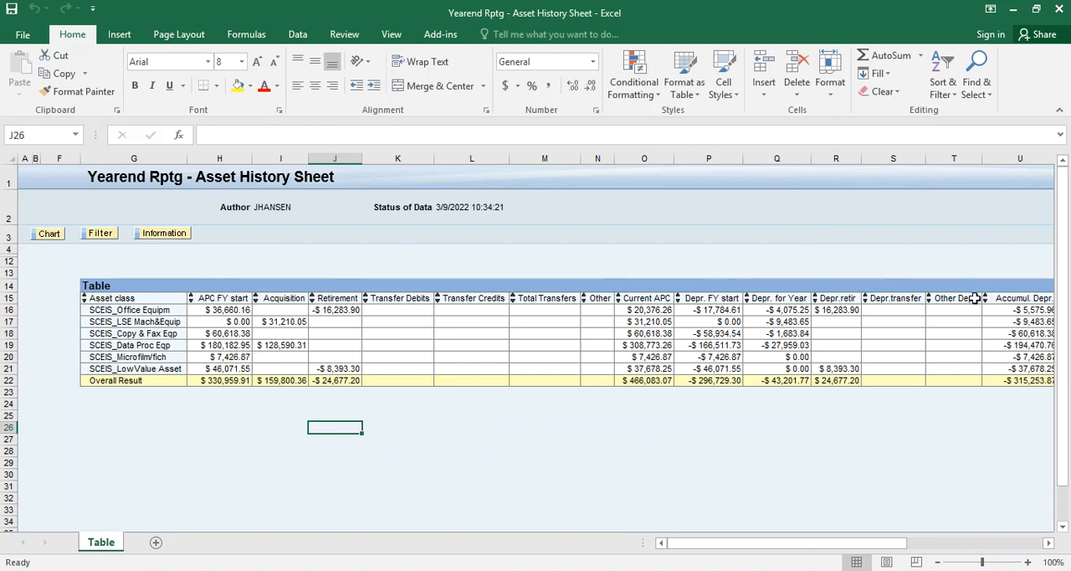
left_click_drag(845, 544, 1038, 528)
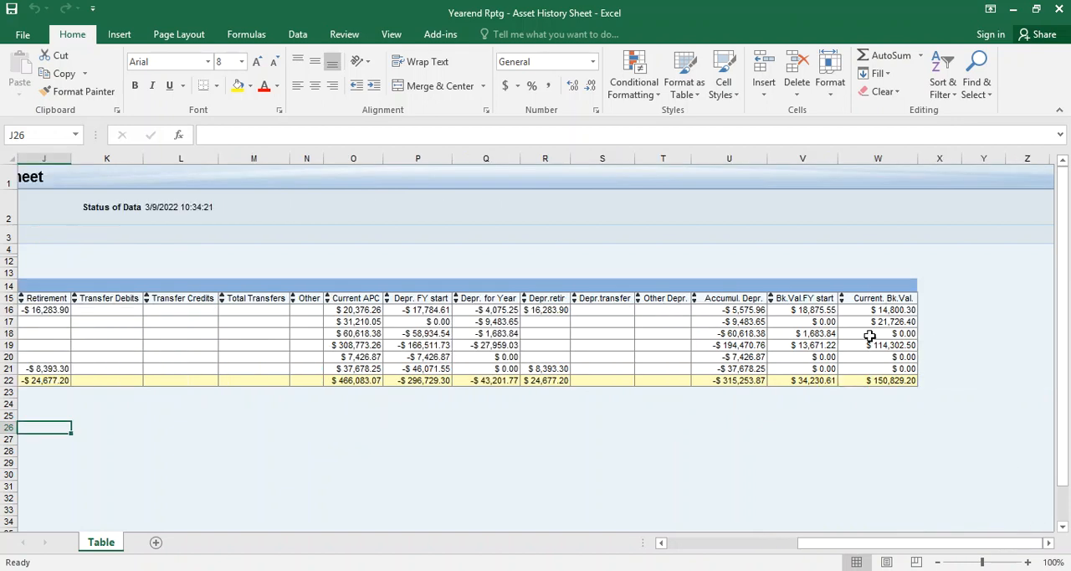
left_click_drag(871, 547, 680, 548)
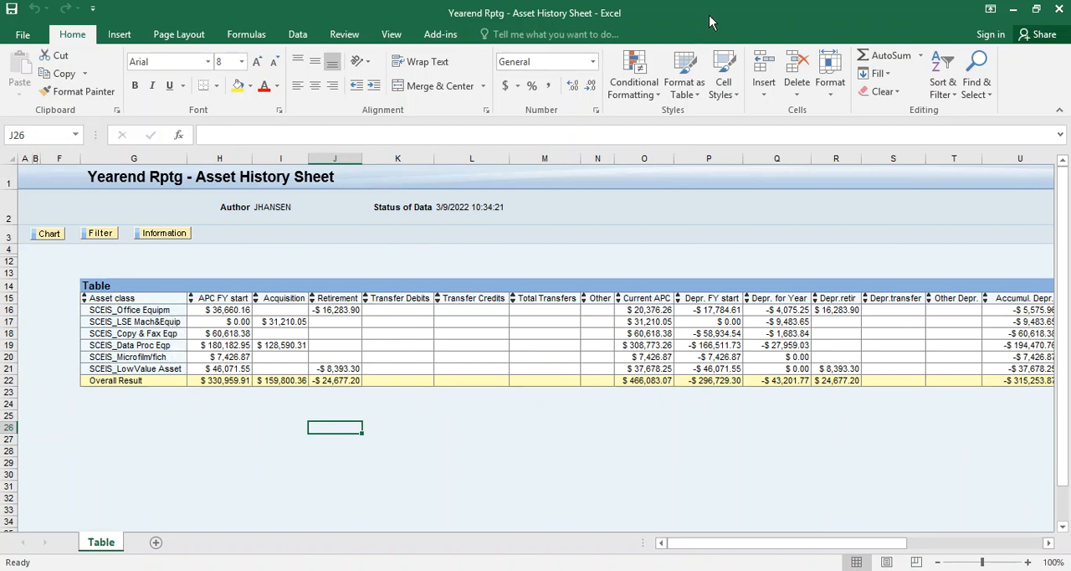
Switch back to the Lease Reporting workbook and check which descriptive columns BW Asset Listing uses, from business area through asset class description
left_click_drag(709, 14, 0, 49)
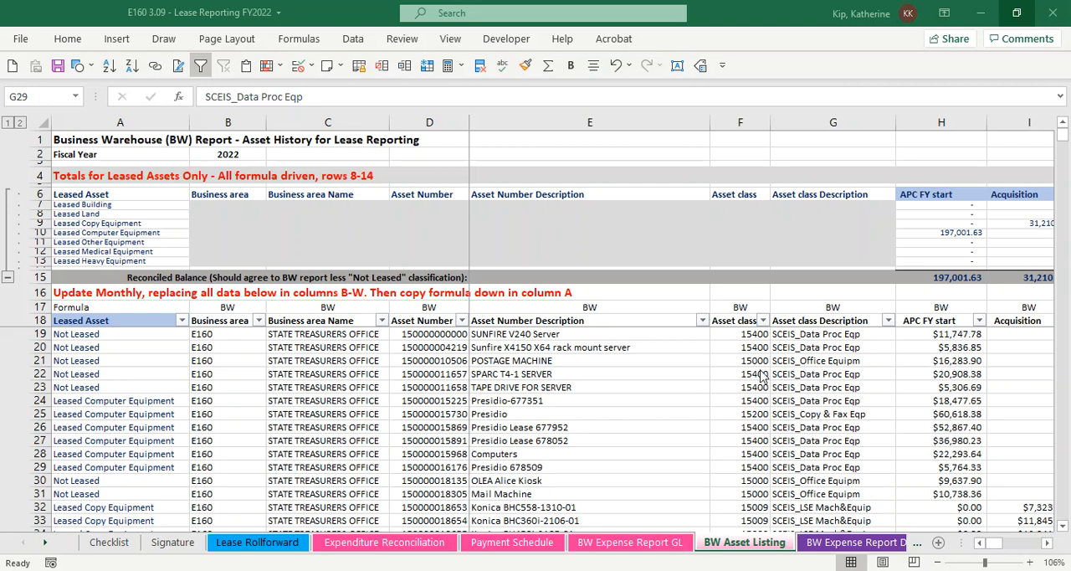
left_click(756, 339)
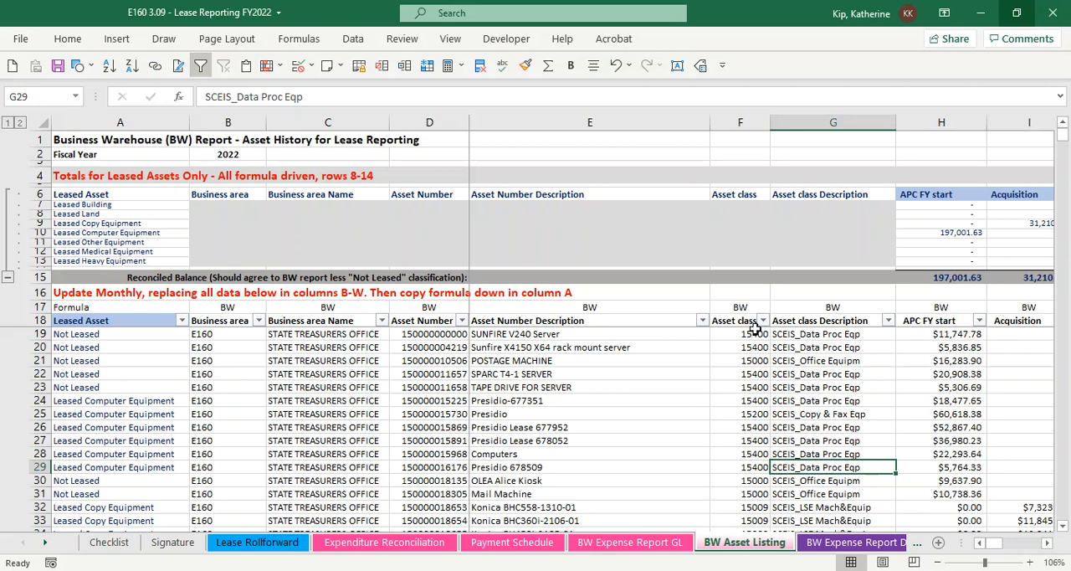
left_click(811, 323)
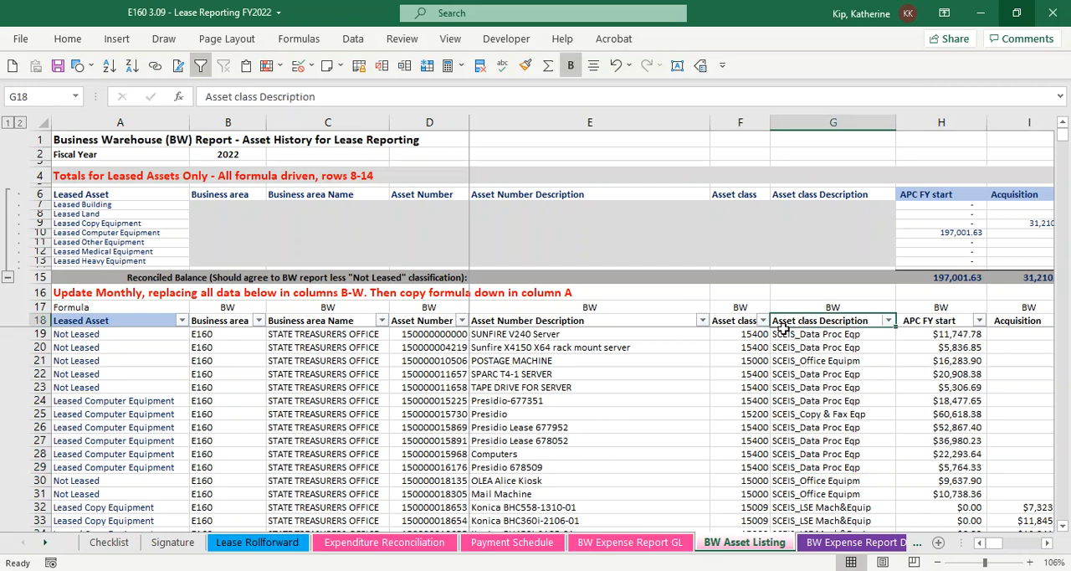
left_click(738, 335)
left_click(623, 359)
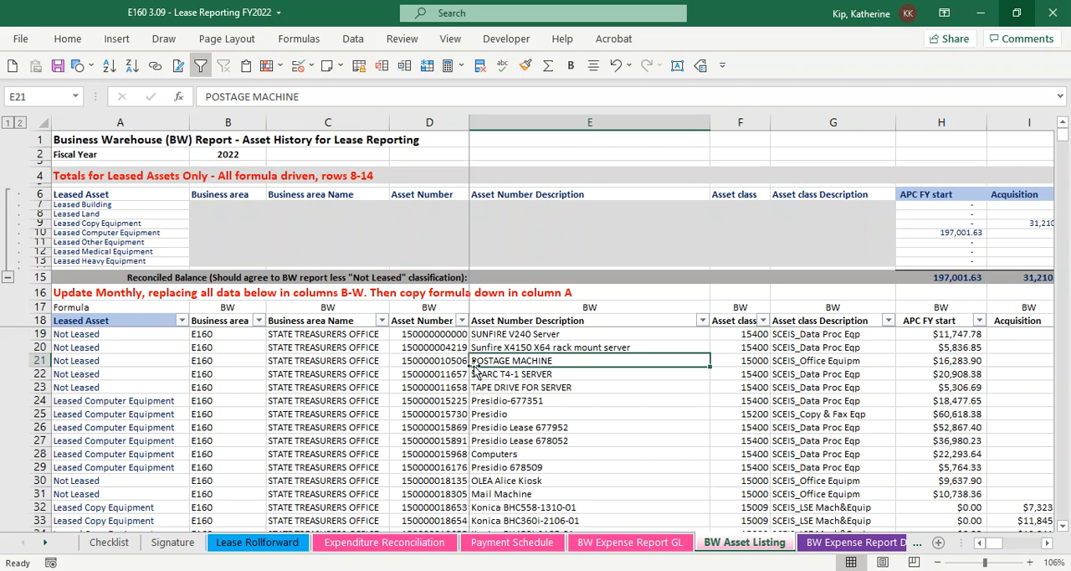
left_click(434, 365)
left_click(339, 374)
left_click(227, 373)
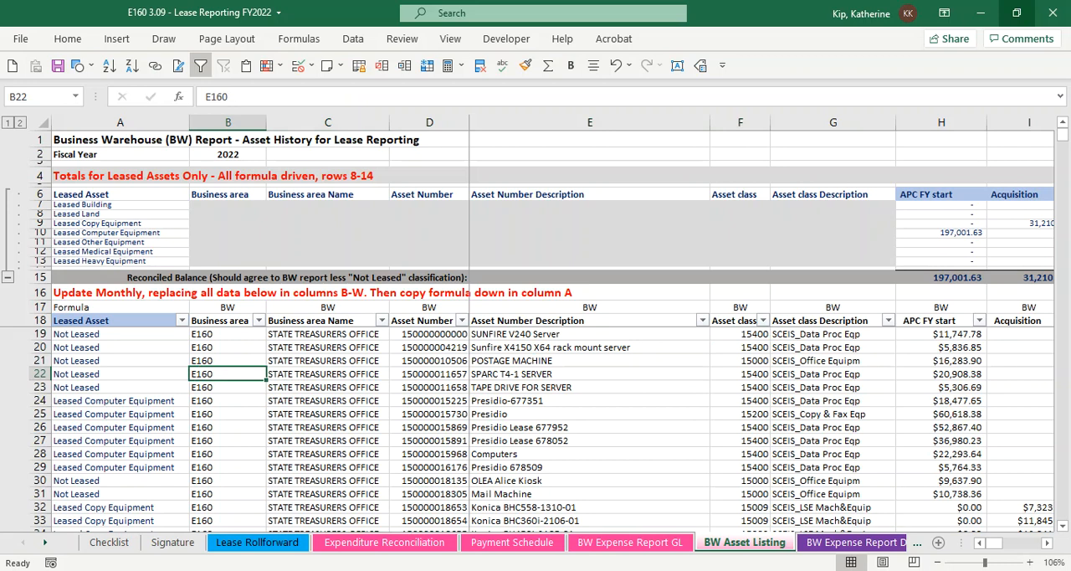
Switch to the Yearend Rptg - Asset History Sheet report and add Business area to its rows ahead of Asset class
left_click_drag(345, 11, 1070, 144)
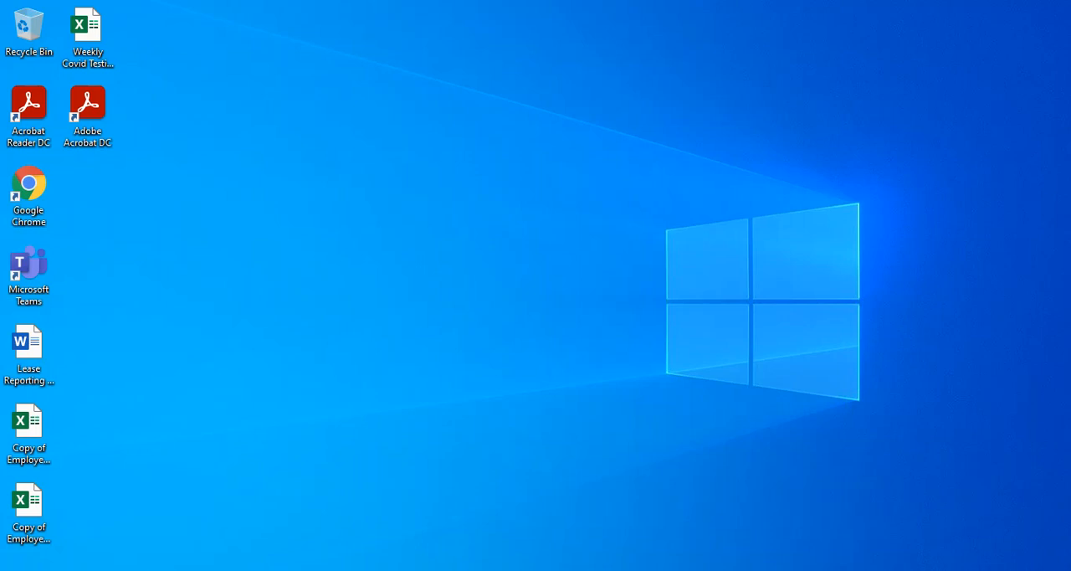
left_click_drag(0, 138, 377, 1)
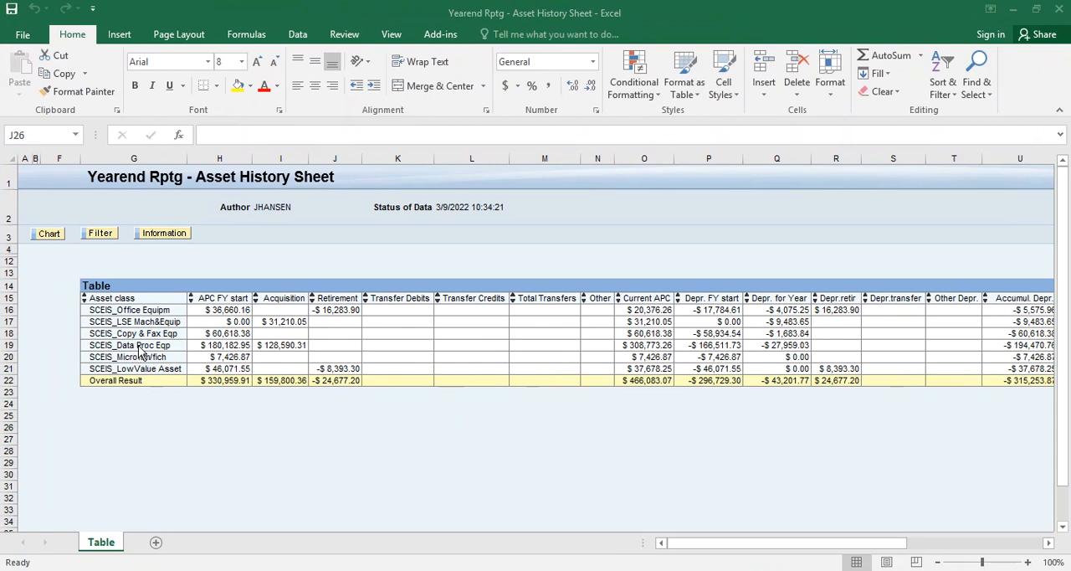
right_click(166, 325)
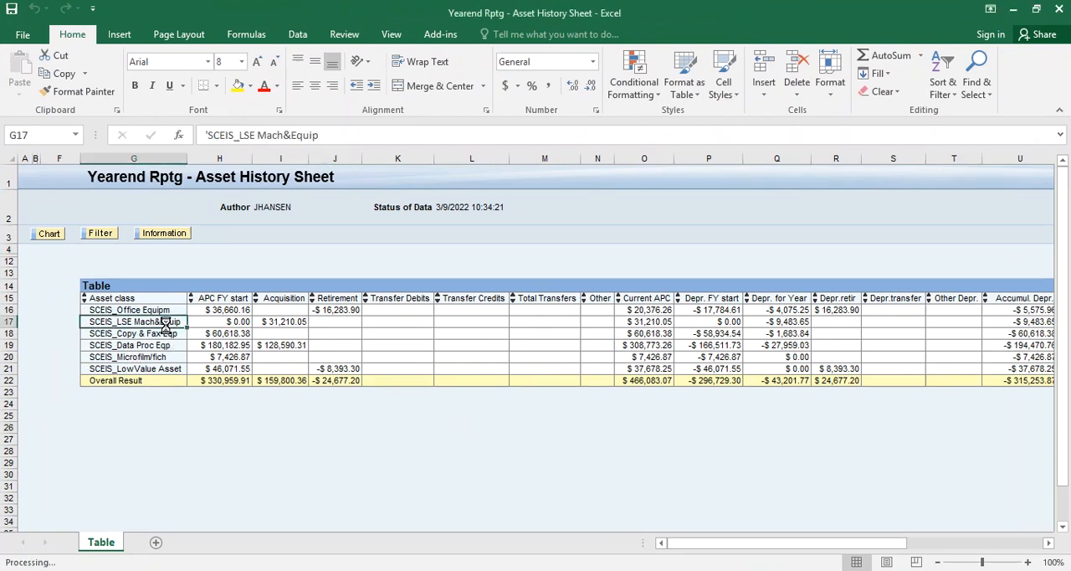
left_click(213, 297)
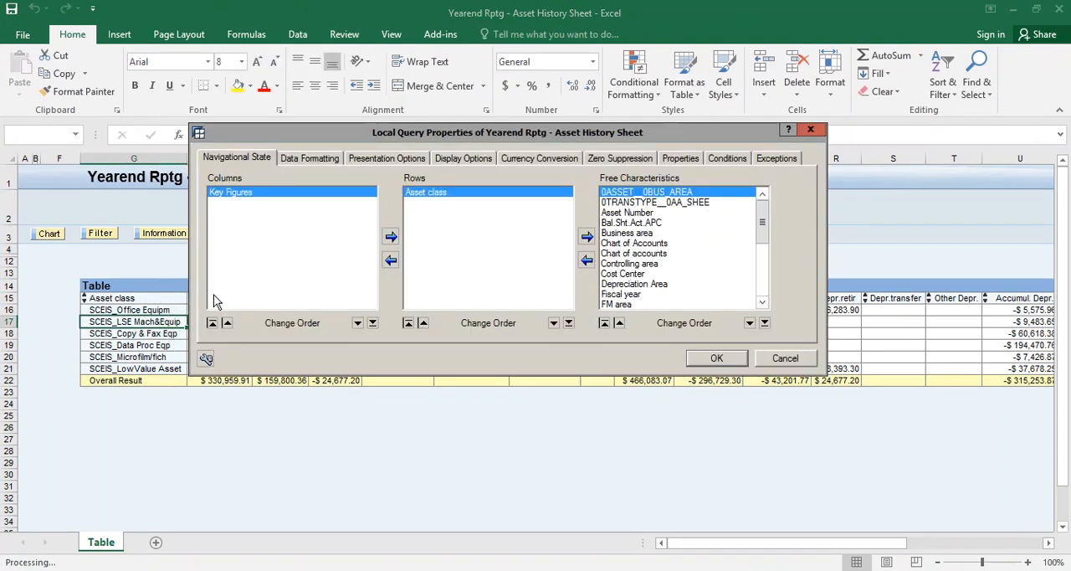
left_click(626, 234)
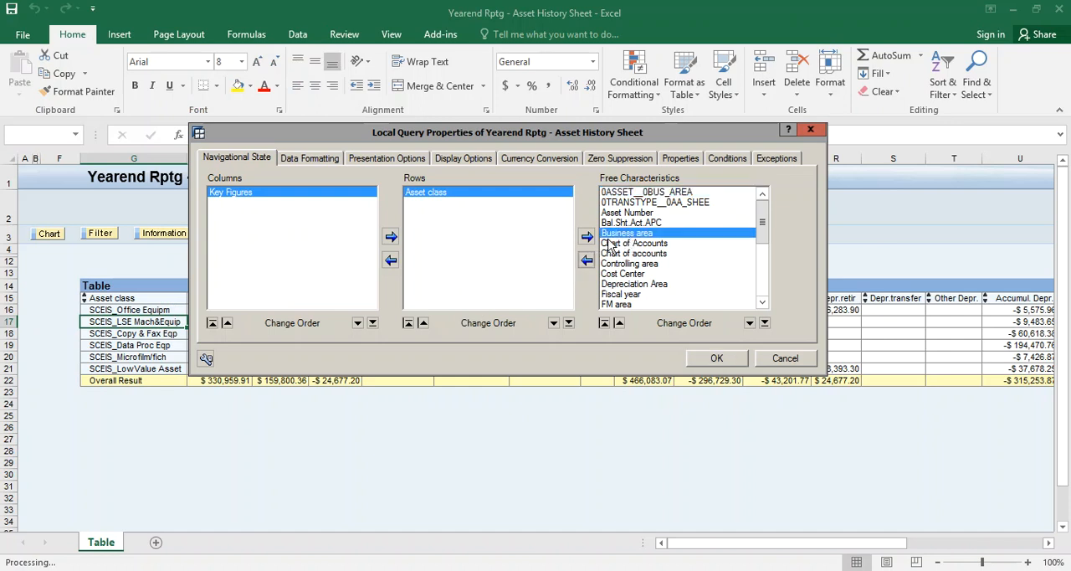
left_click(587, 237)
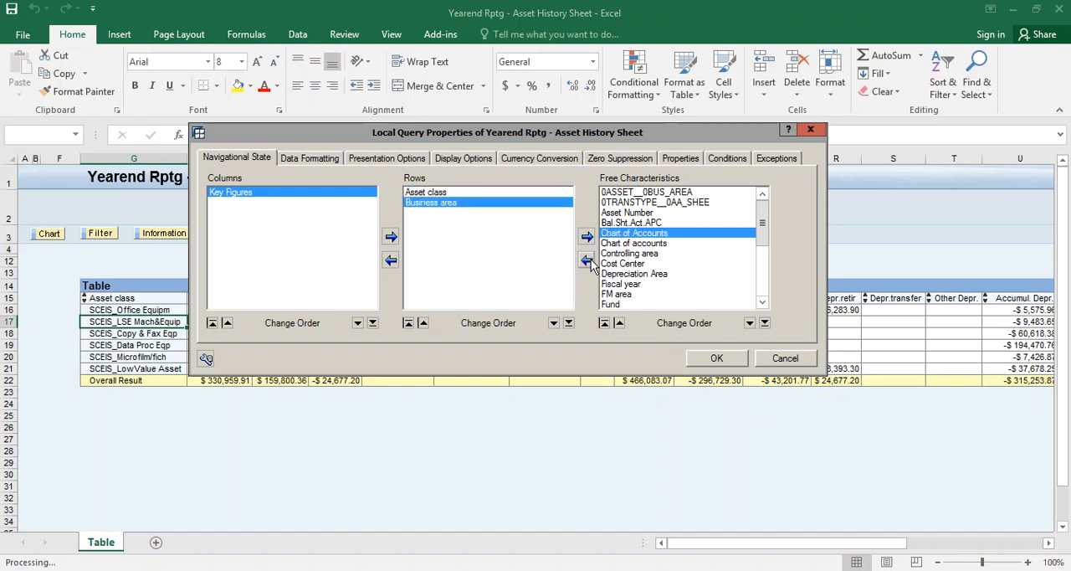
left_click(474, 193)
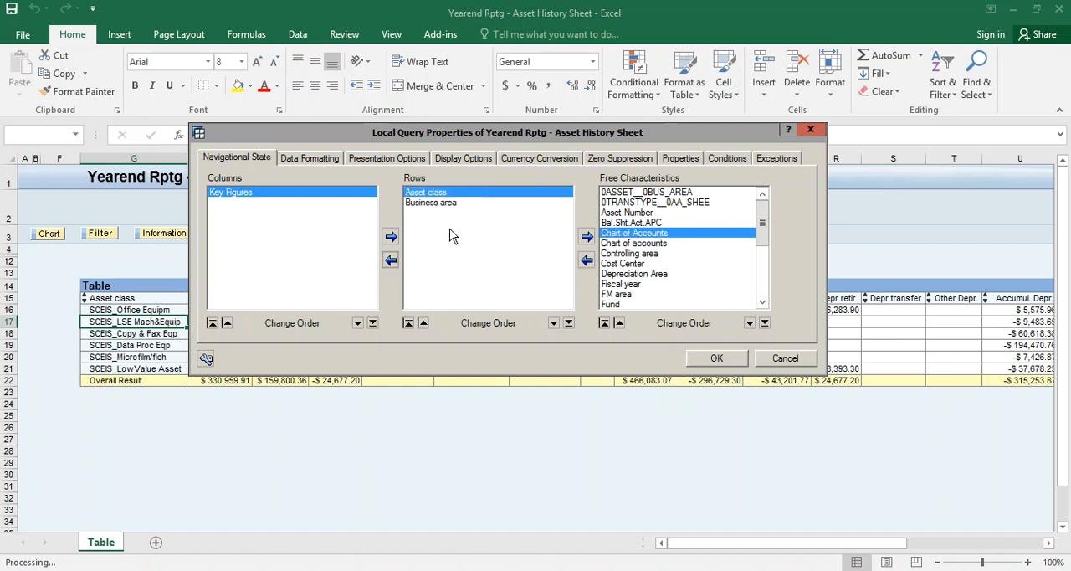
left_click(553, 323)
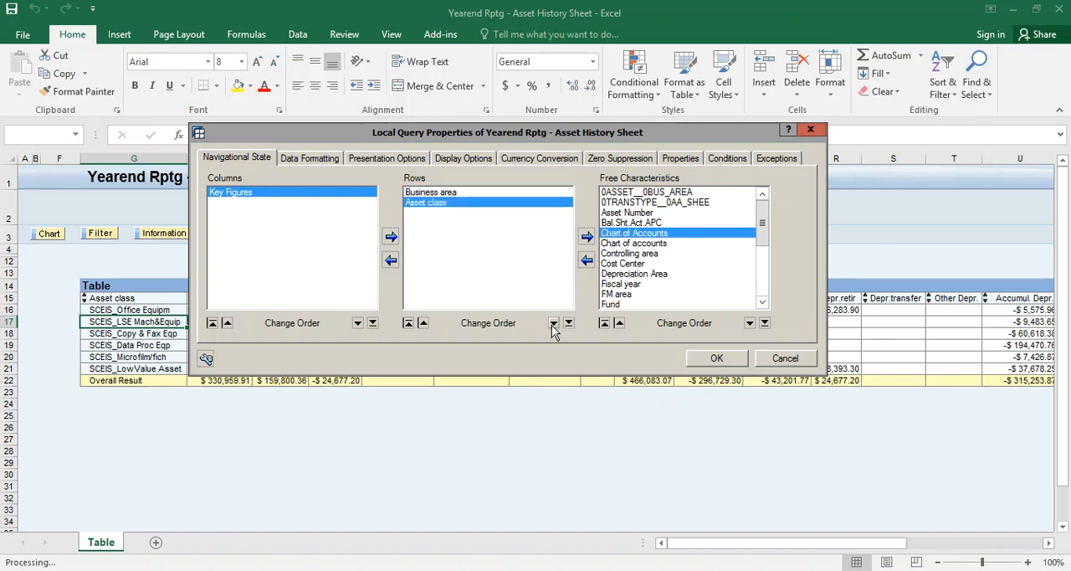
Add Asset Number to the report rows between Business area and Asset class, and apply the new row layout
left_click(465, 196)
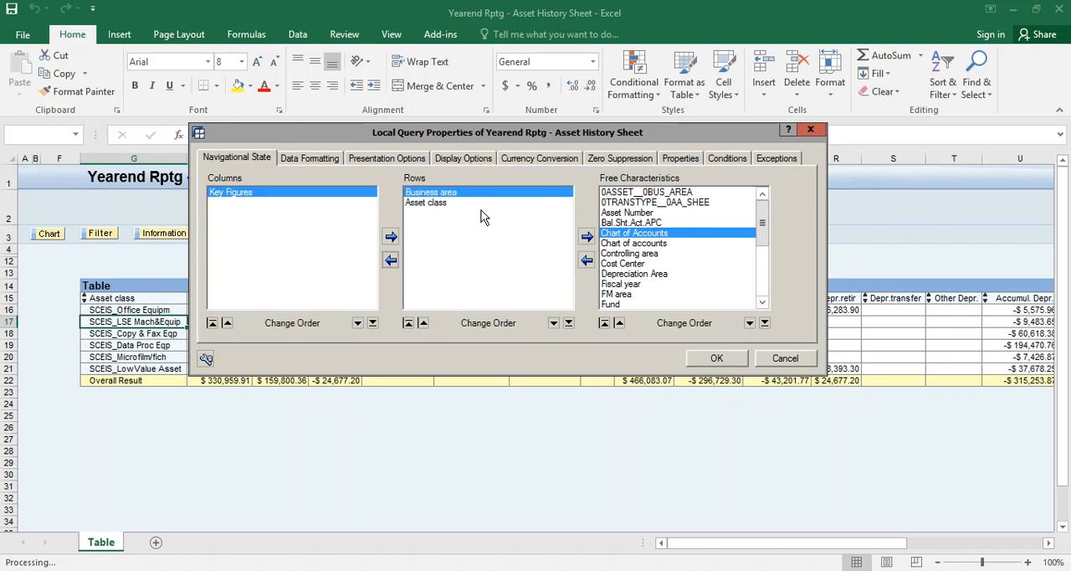
left_click(617, 213)
left_click(587, 260)
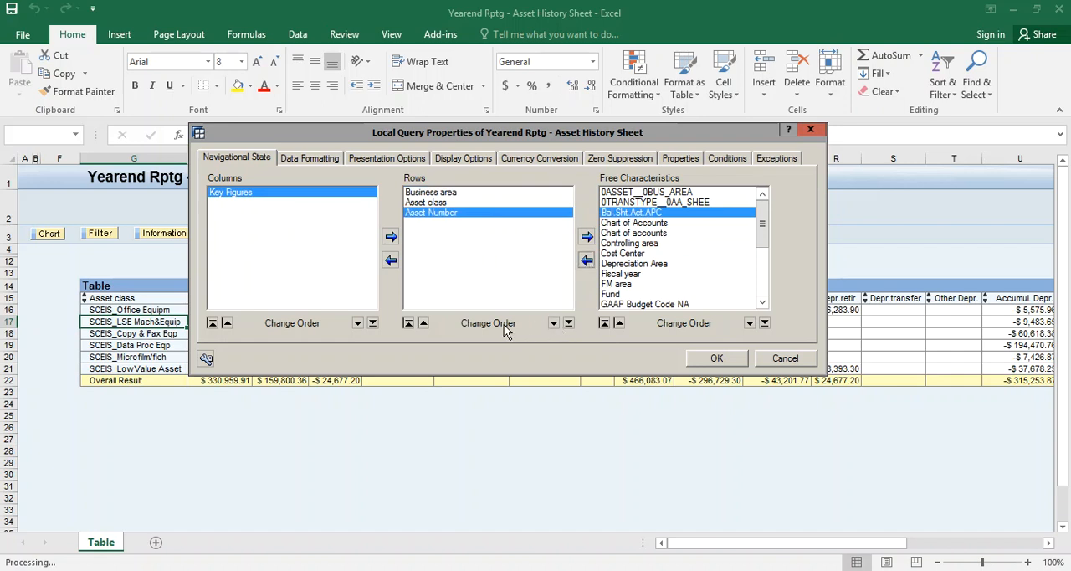
left_click(424, 323)
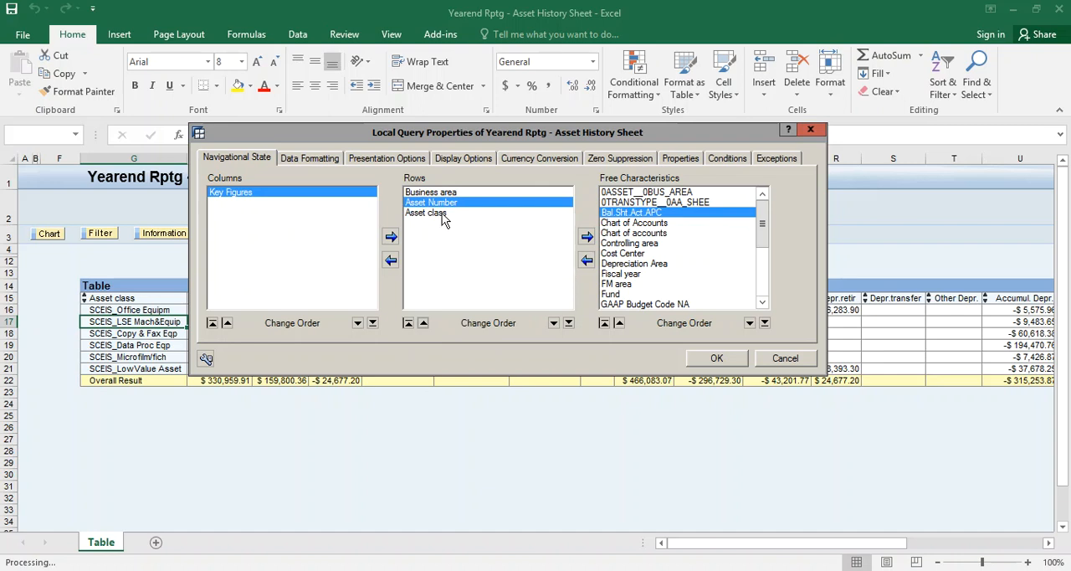
left_click(705, 367)
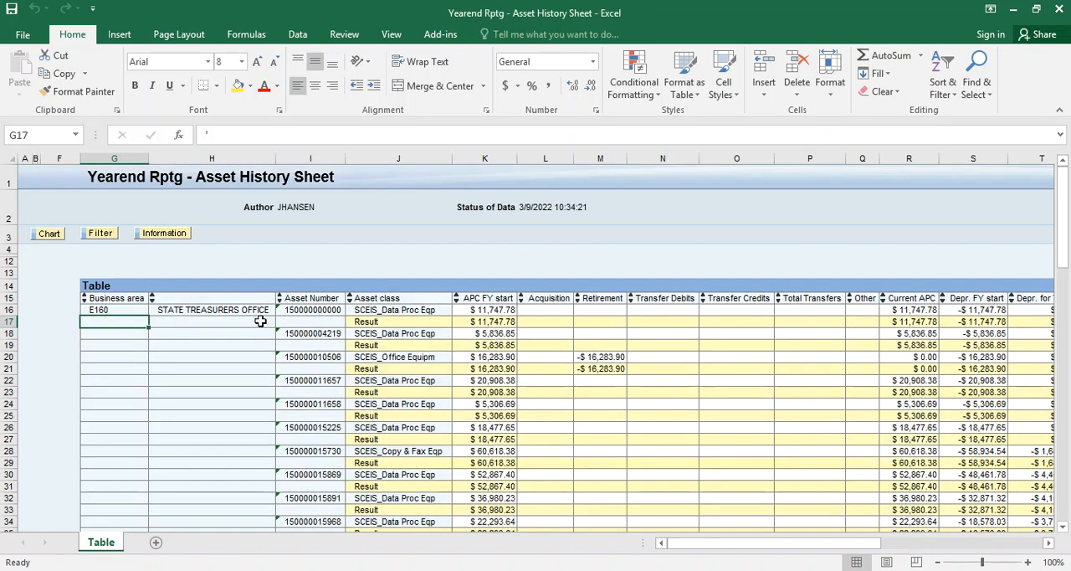
Set the Asset class characteristic to display Key and Text with its results rows set to Always Suppress
right_click(387, 320)
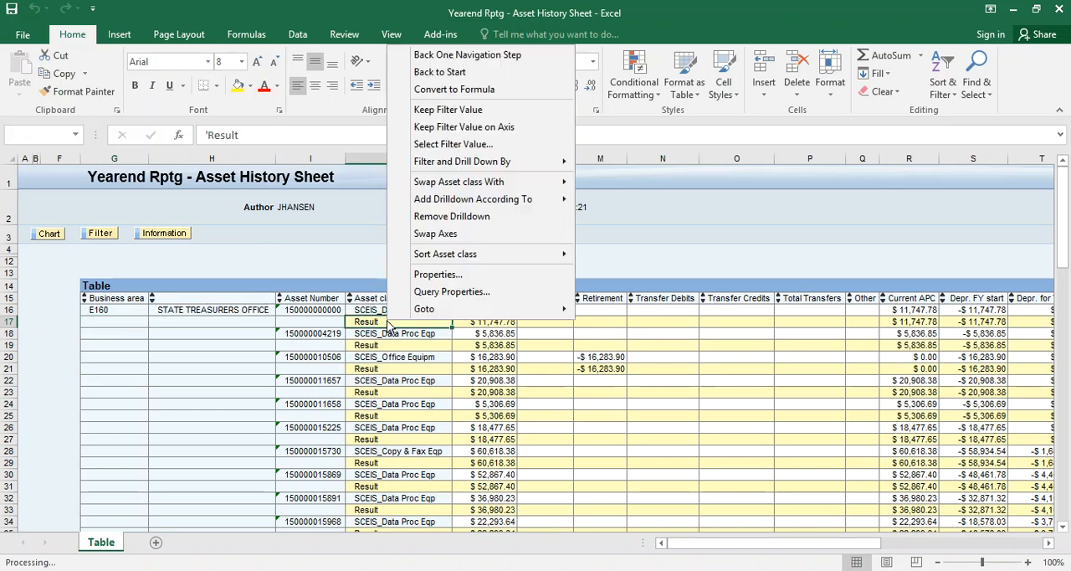
left_click(436, 274)
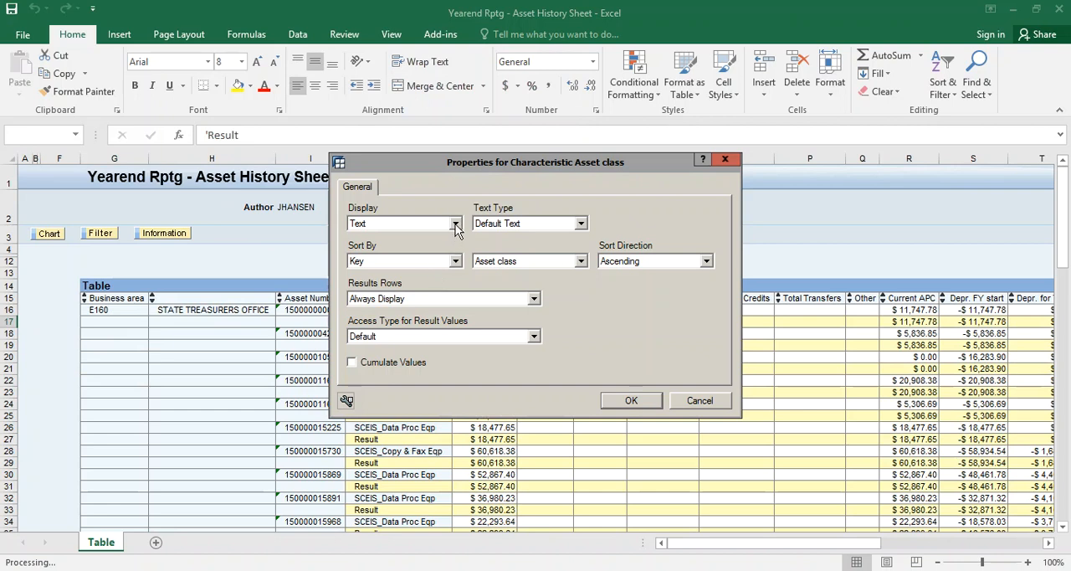
left_click(456, 230)
left_click(429, 253)
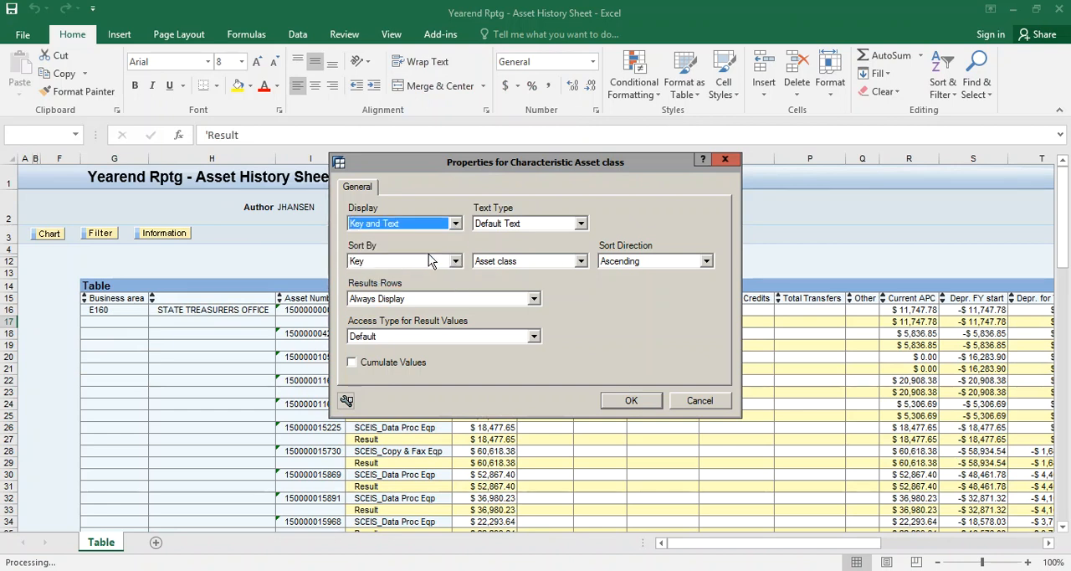
left_click(534, 300)
left_click(510, 324)
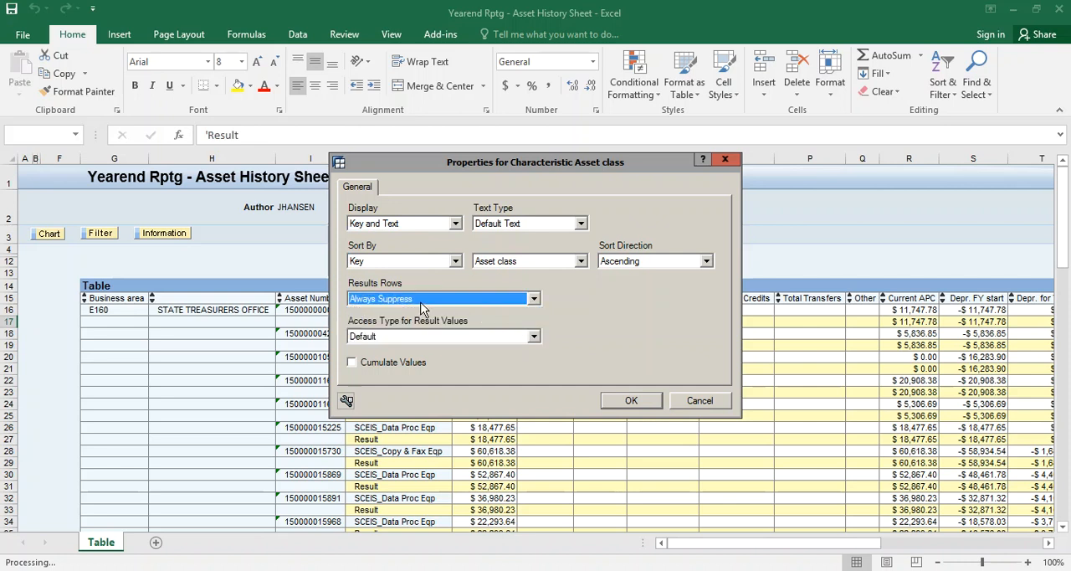
left_click(610, 404)
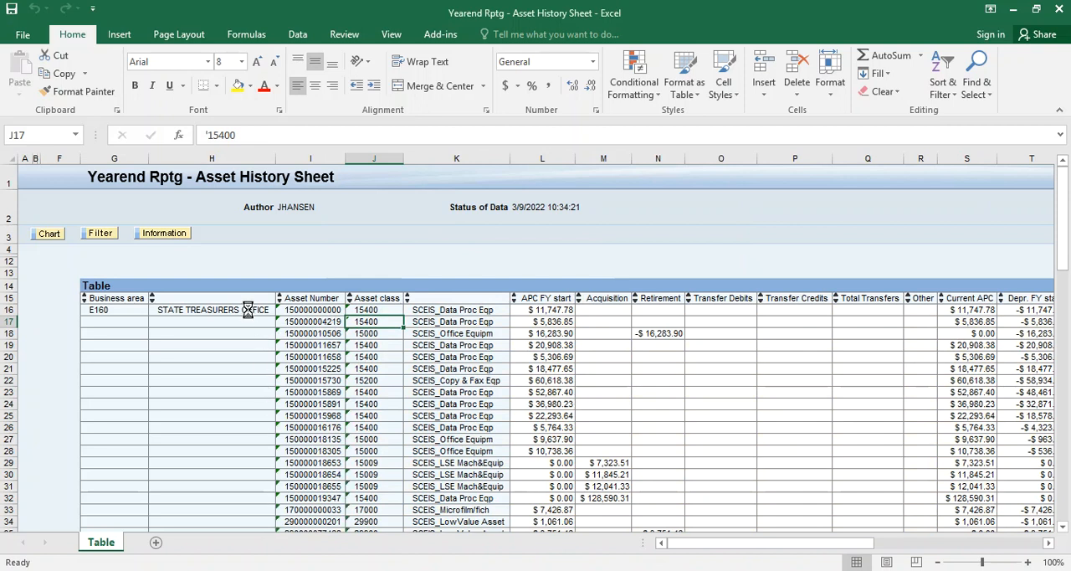
Turn off Suppress Repeated Key Values in the query's display options so Business area repeats on every row
right_click(249, 315)
left_click(312, 280)
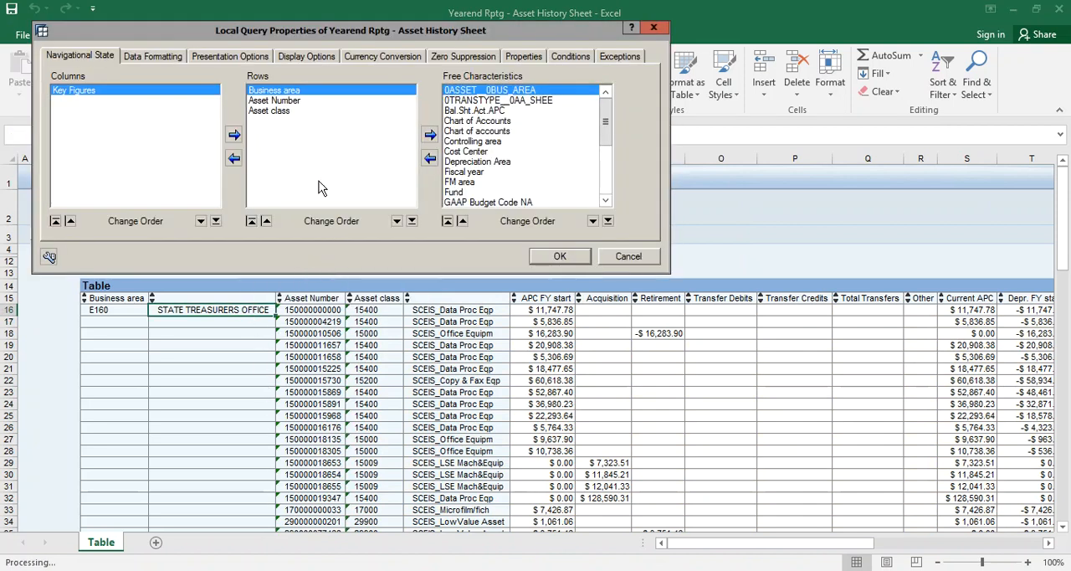
left_click(170, 60)
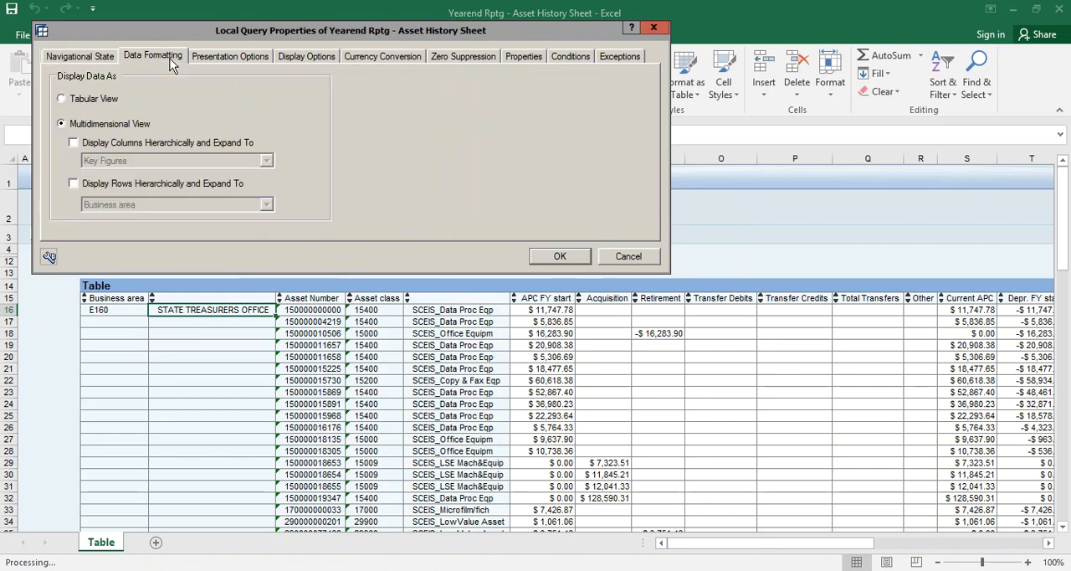
left_click(209, 60)
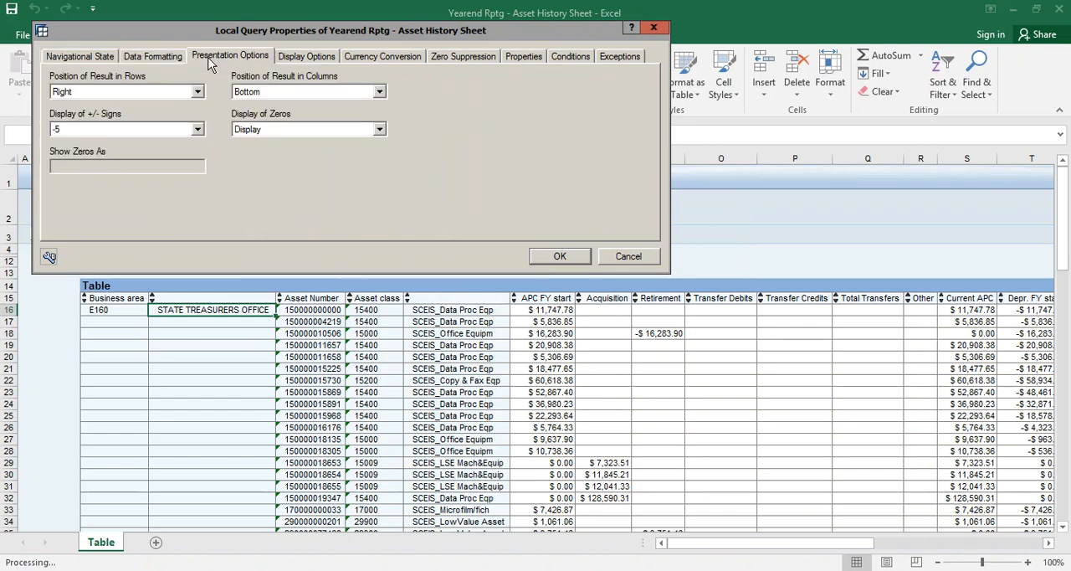
left_click(306, 56)
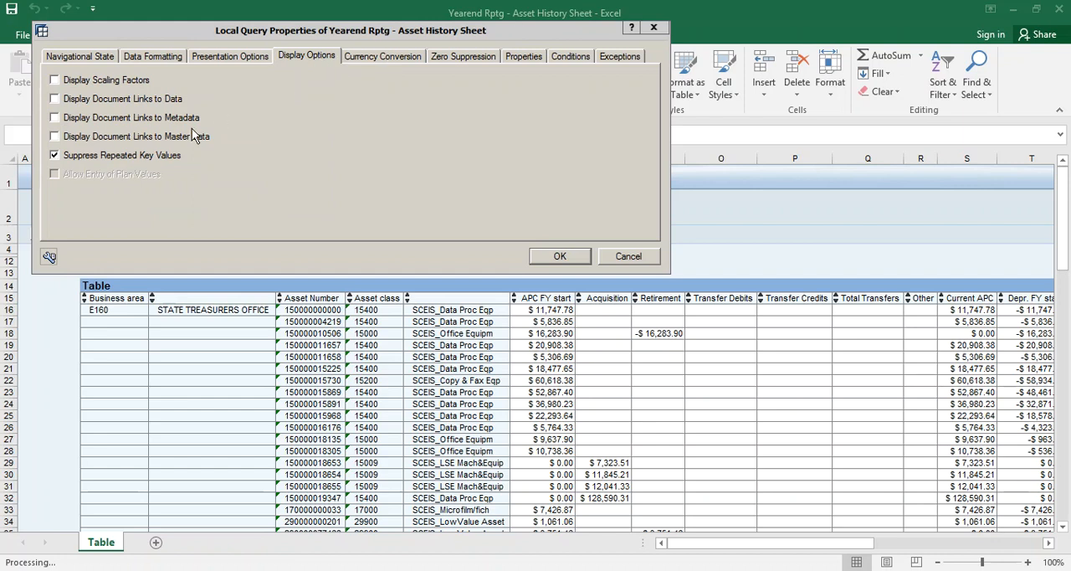
left_click(55, 155)
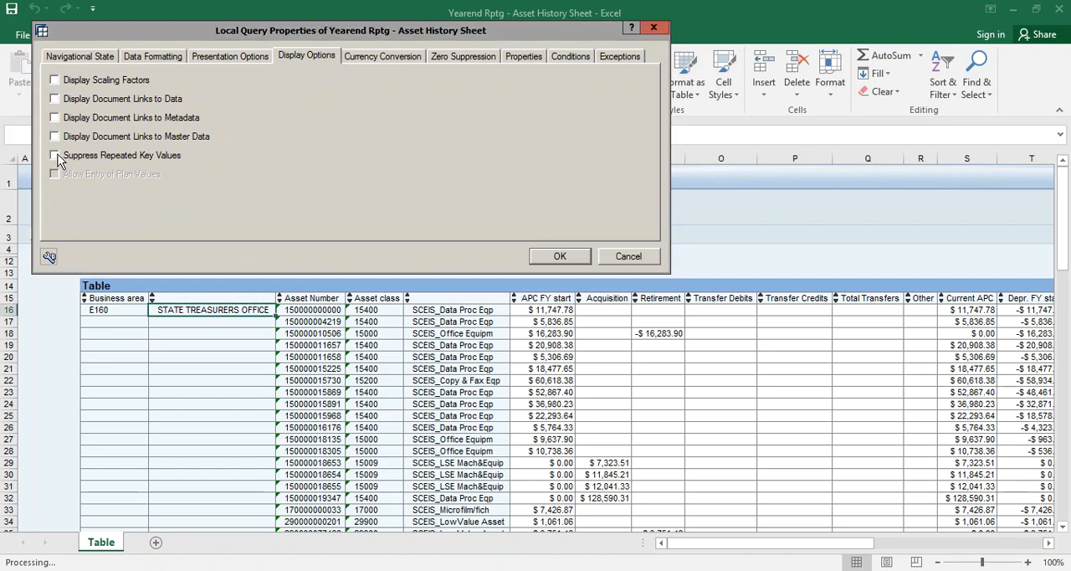
left_click(560, 256)
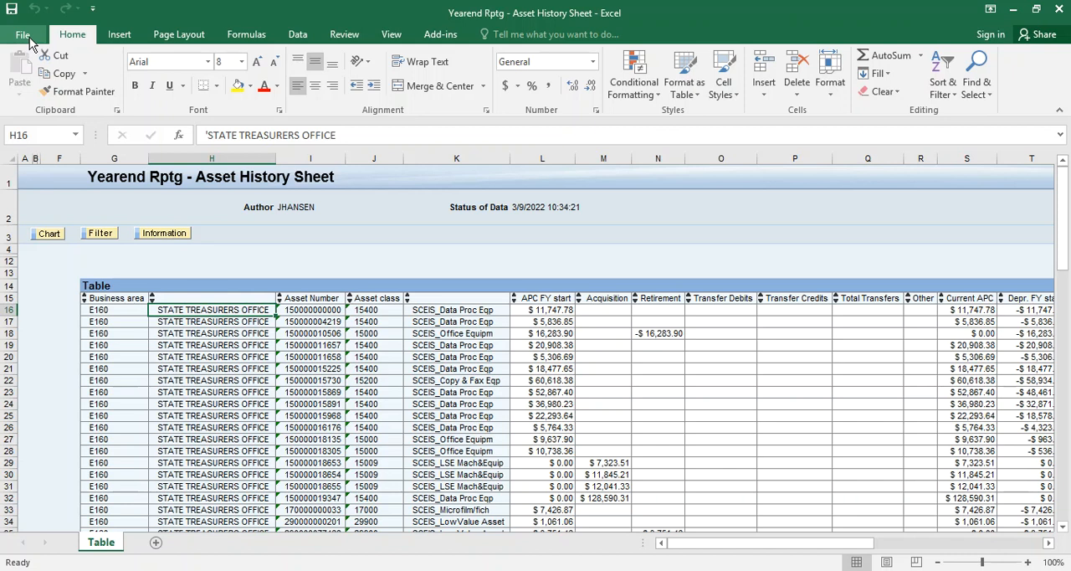
Set the Asset Number characteristic's results rows to Always Suppress
left_click(126, 309)
key("ctrl+shift+Down")
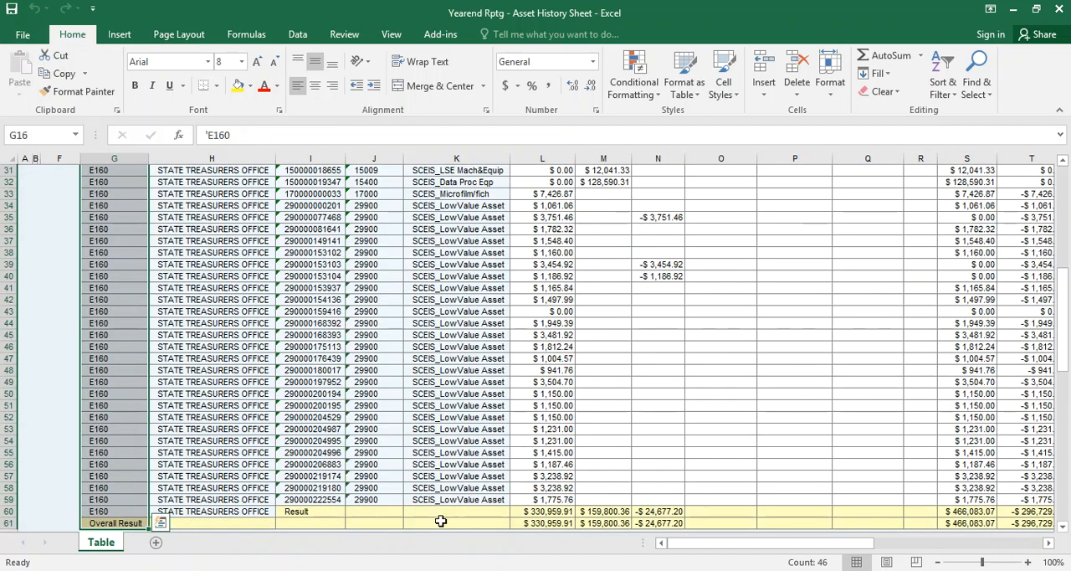
right_click(318, 501)
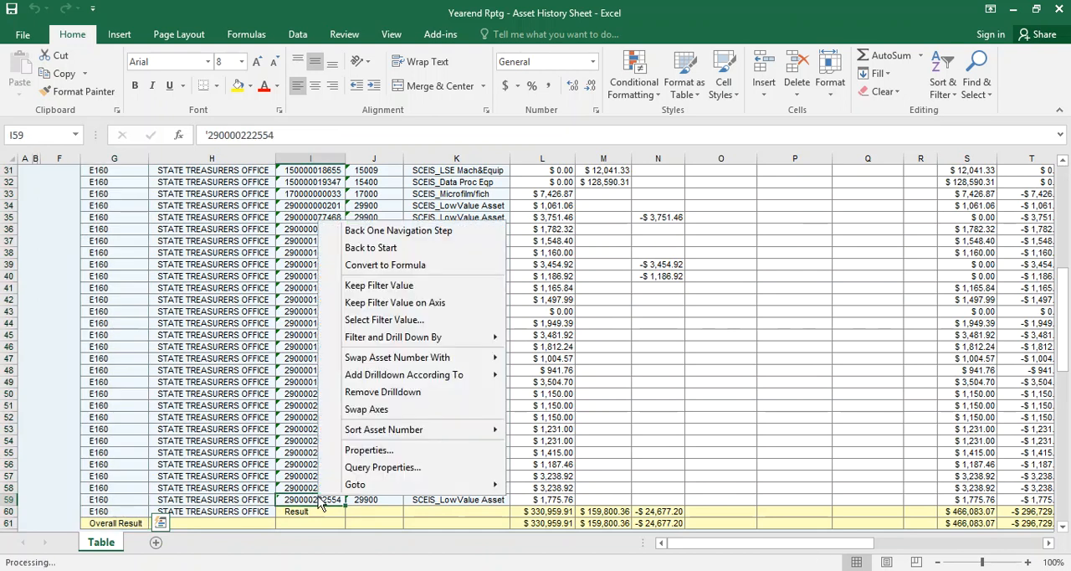
left_click(368, 452)
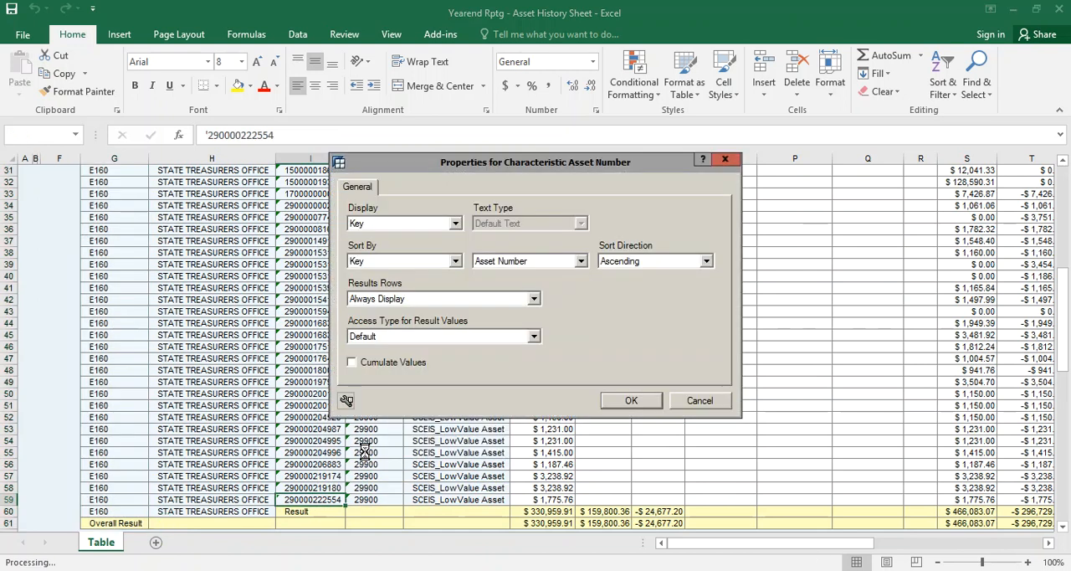
left_click(534, 300)
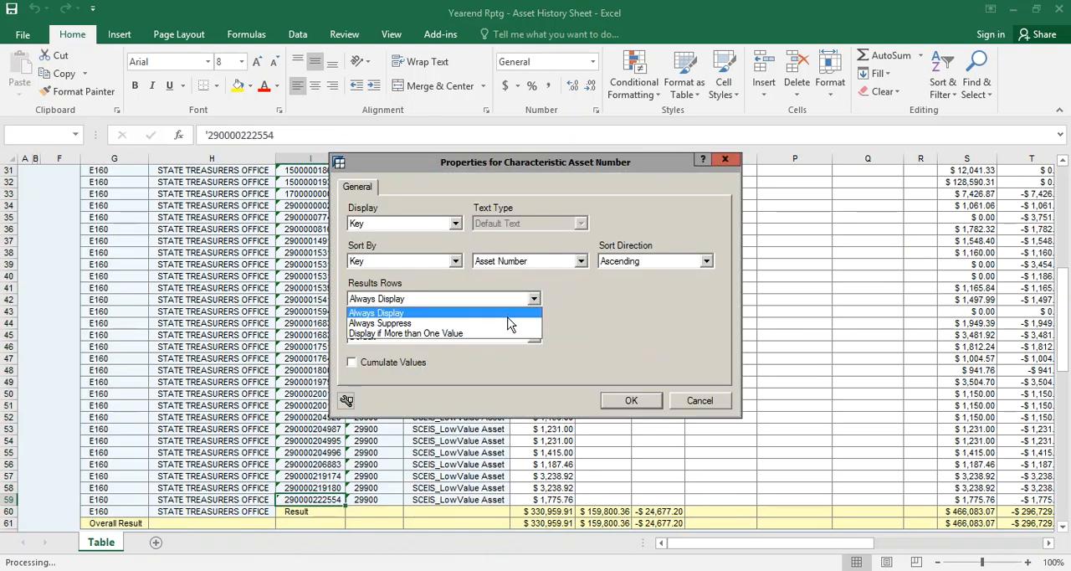
left_click(506, 327)
left_click(618, 400)
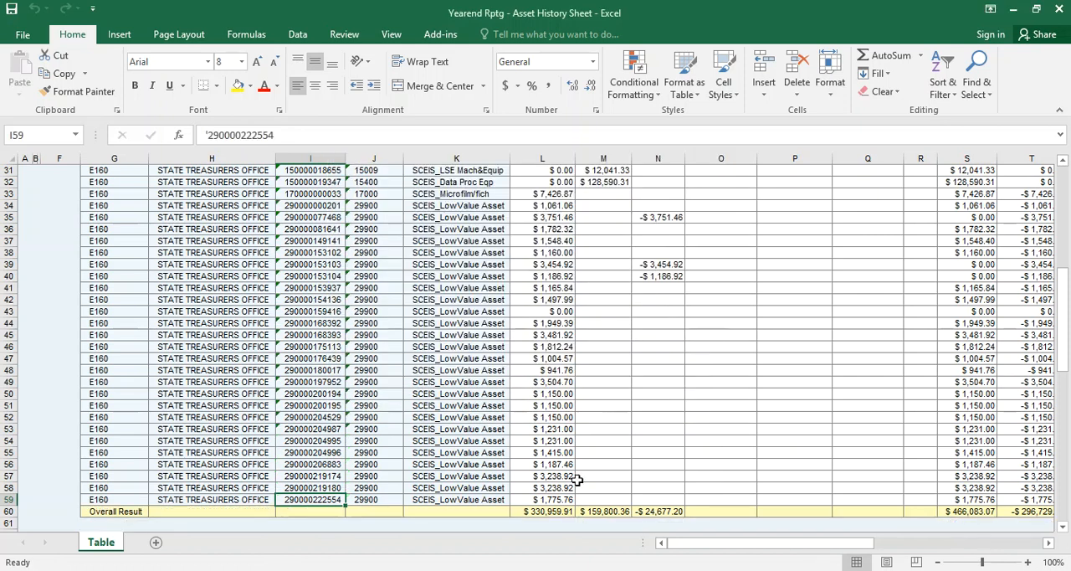
scroll(575, 486, "up", 4)
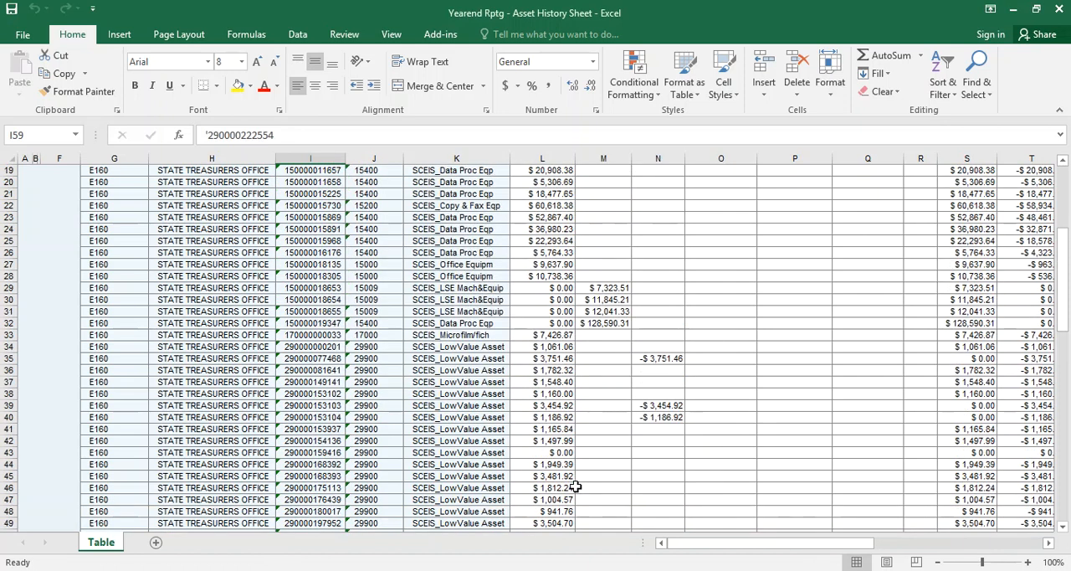
left_click(141, 332)
key("ctrl+Up")
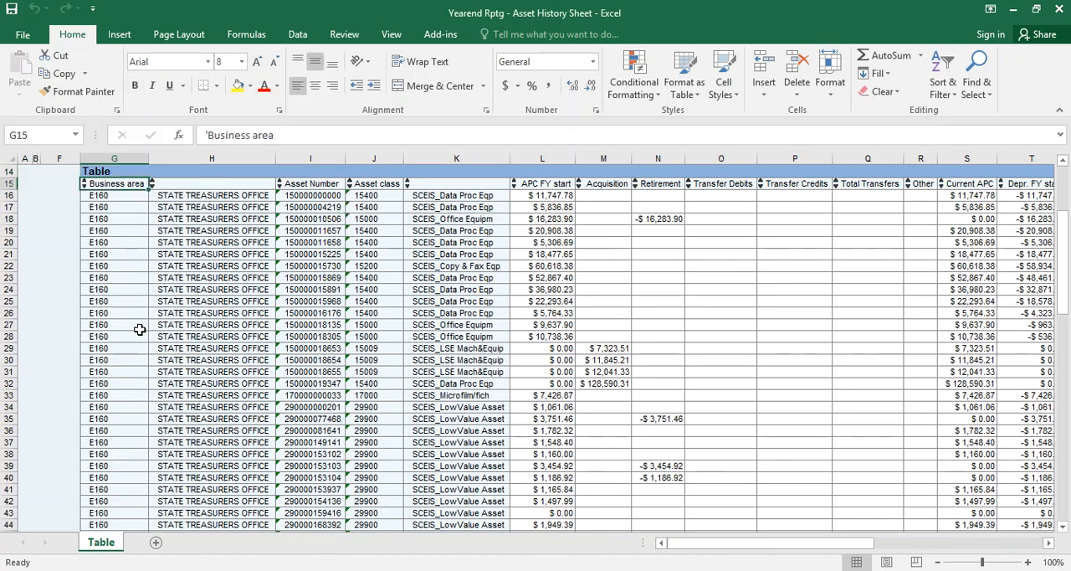
key("ctrl+shift+Down")
key("Down")
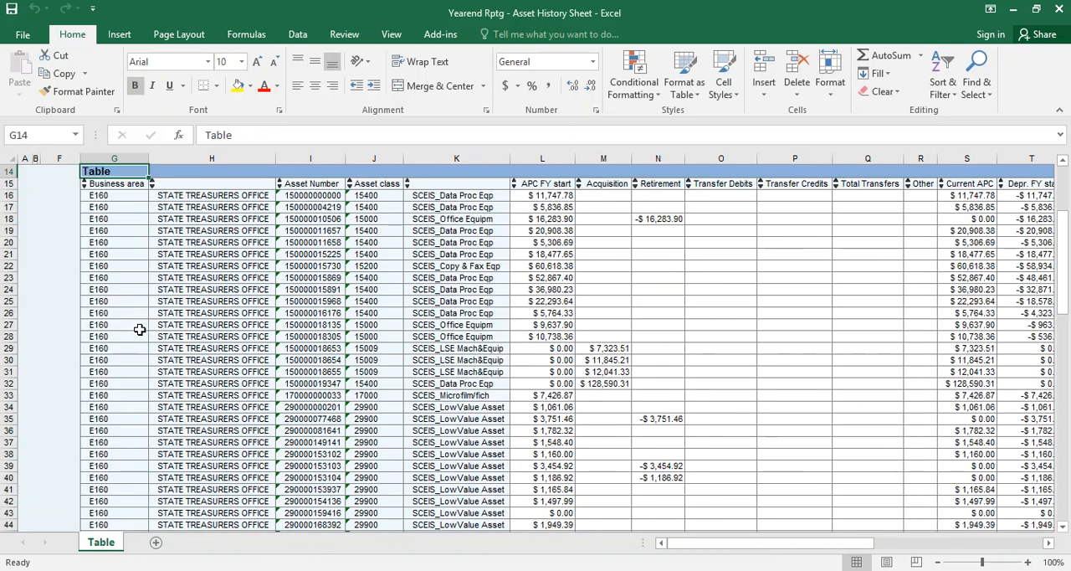
key("ctrl+shift+Down")
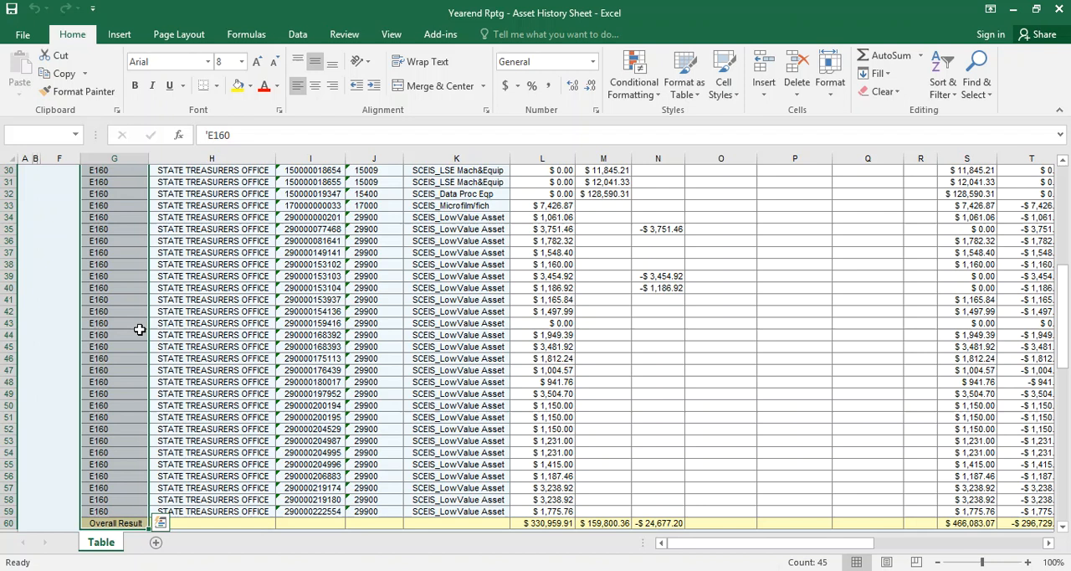
key("ctrl+shift+Right")
key("ctrl+shift+Right")
key("ctrl+shift+Right")
key("ctrl+shift+Right")
key("ctrl+shift+Right")
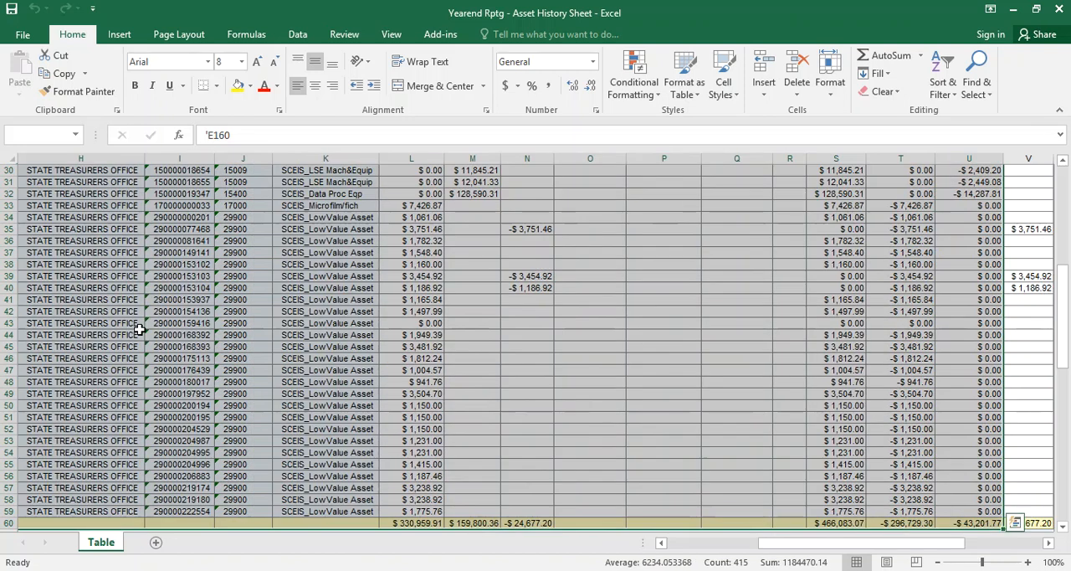
key("ctrl+shift+Left")
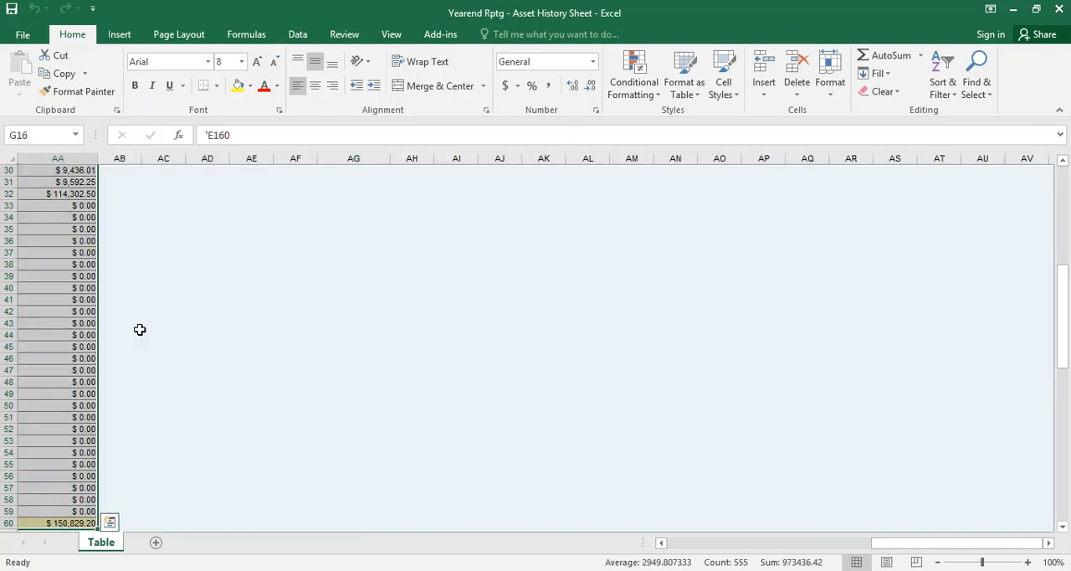
left_click(39, 342)
key("Left")
key("Left")
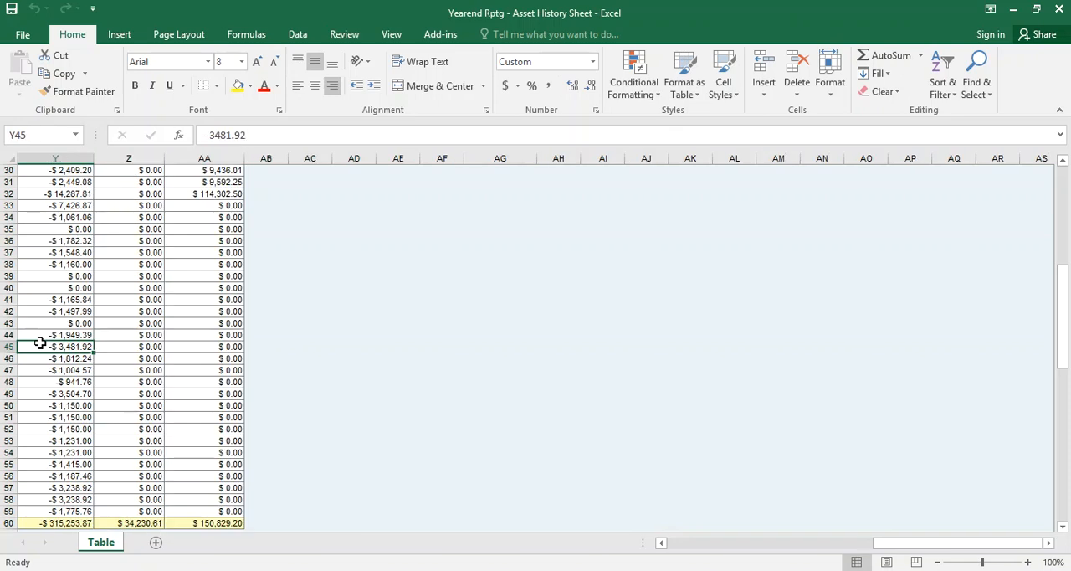
key("Left")
key("Left")
key("Left")
key("Left")
key("Left")
key("Left")
key("Left")
key("Left")
key("Left")
key("Left")
key("Left")
key("Left")
key("Left")
key("Left")
key("Left")
key("Left")
key("Left")
key("Left")
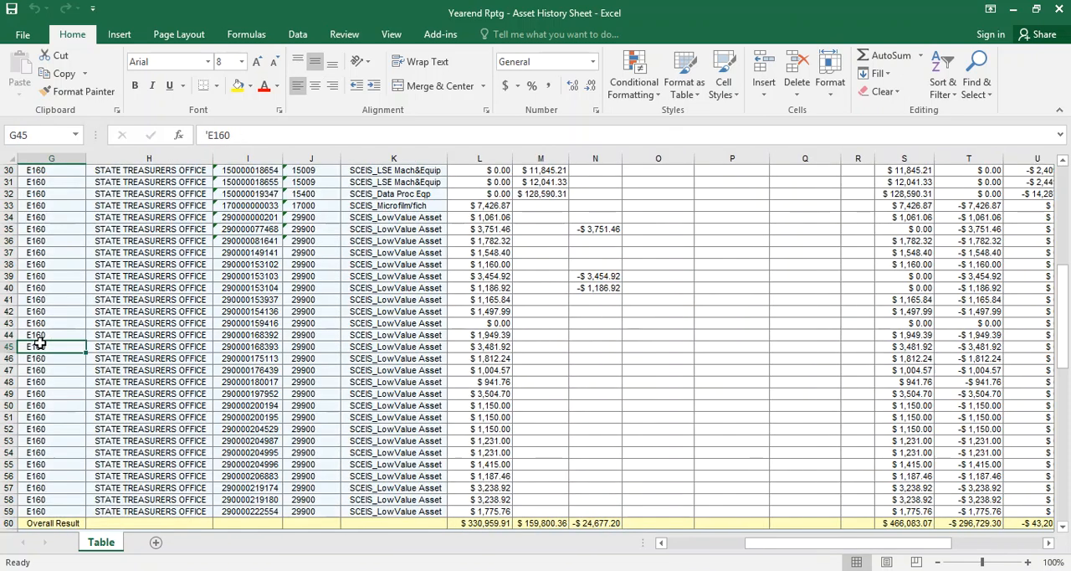
Copy the whole Asset History Sheet table, from the Business area header row through the Overall Result row and every value column
key("ctrl+Up")
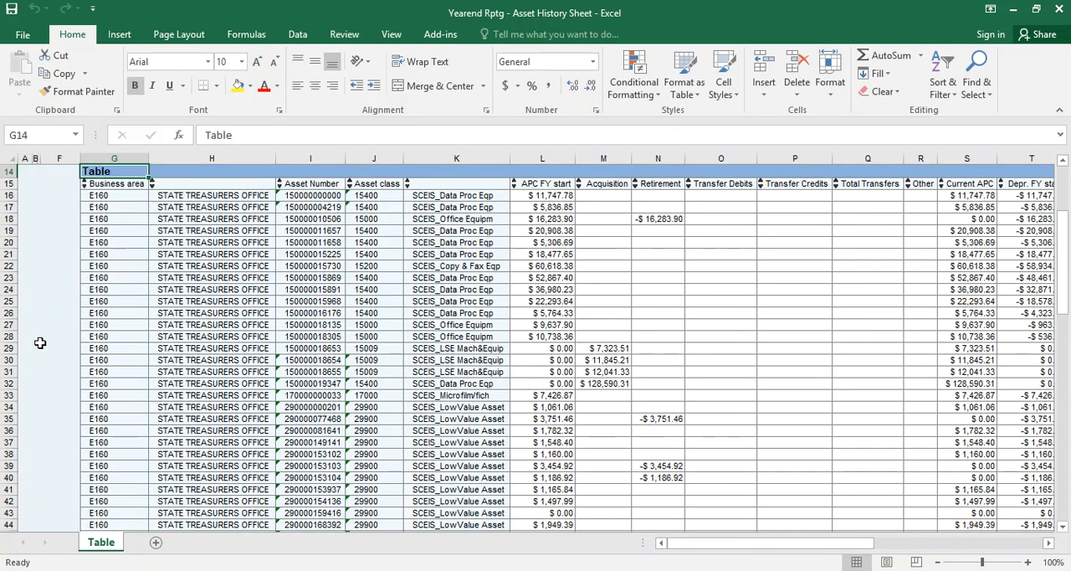
key("ctrl+shift+Down")
key("ctrl+shift+Right")
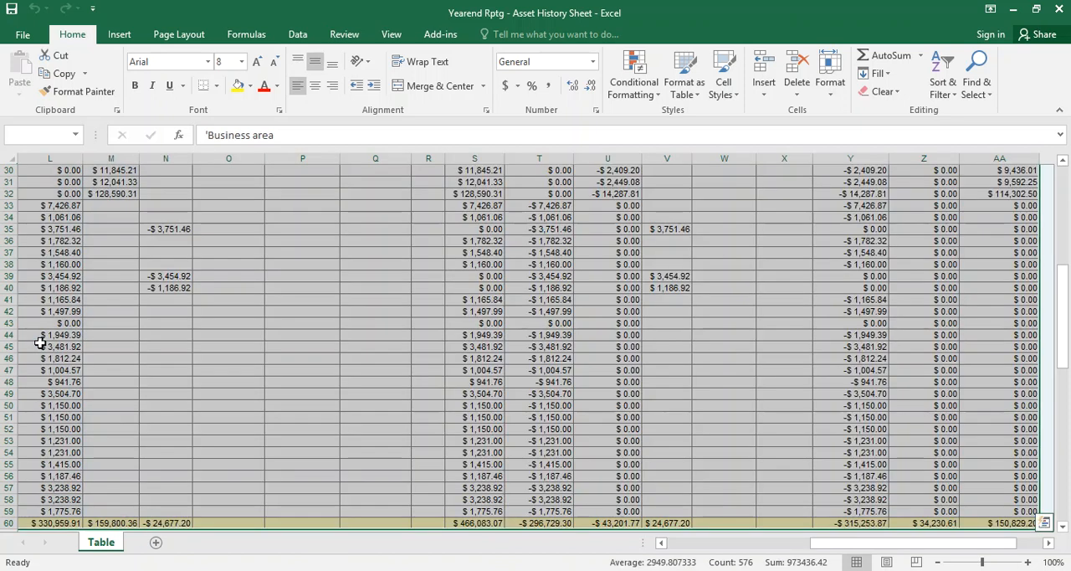
key("ctrl+c")
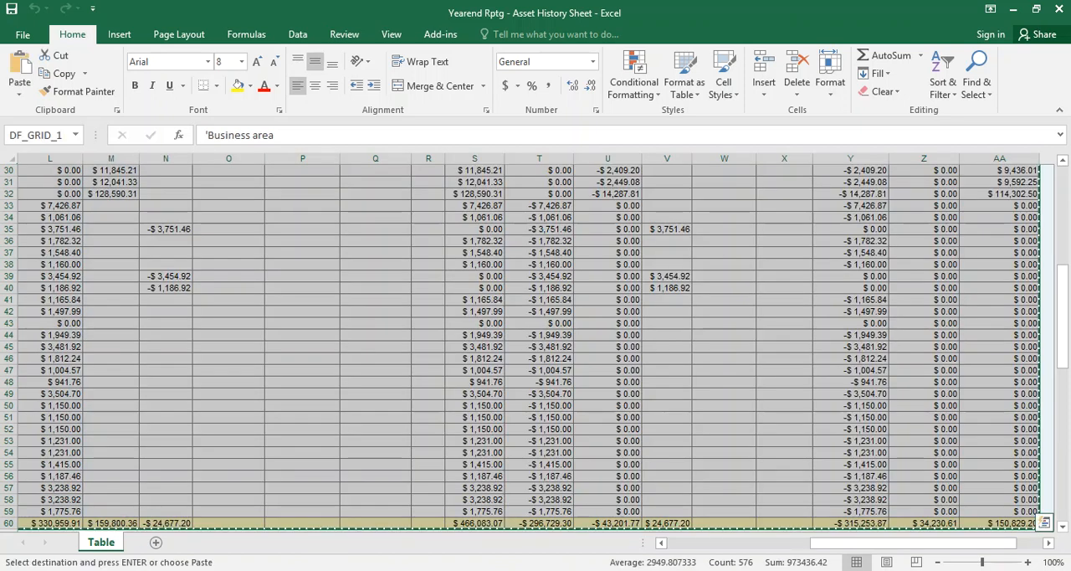
Switch to the E160 3.09 - Lease Reporting FY2022 workbook and paste the report at B19 of BW Asset Listing with Match Destination Formatting
key("ctrl+n")
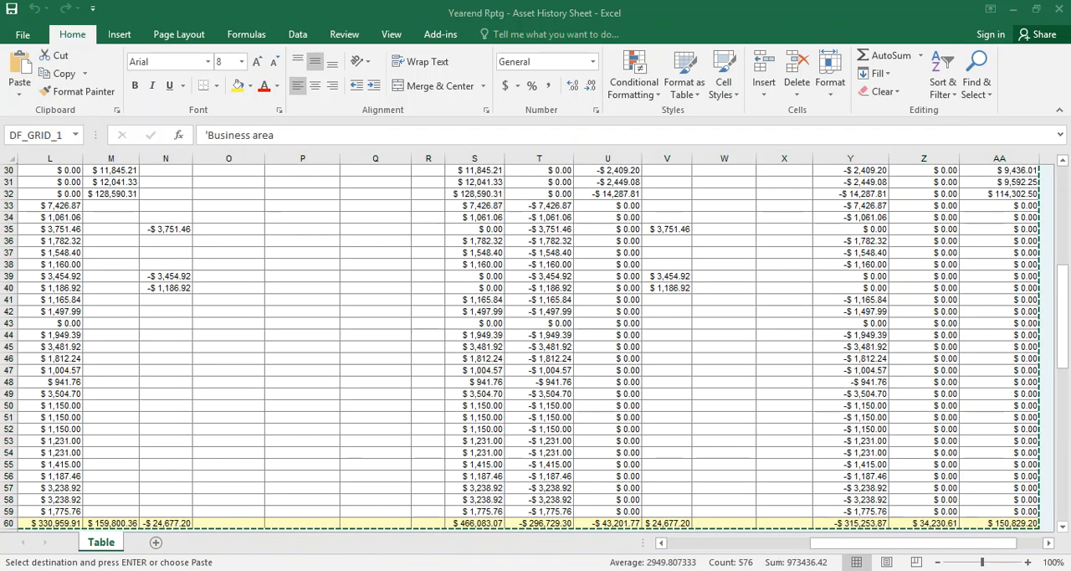
left_click_drag(0, 158, 471, 127)
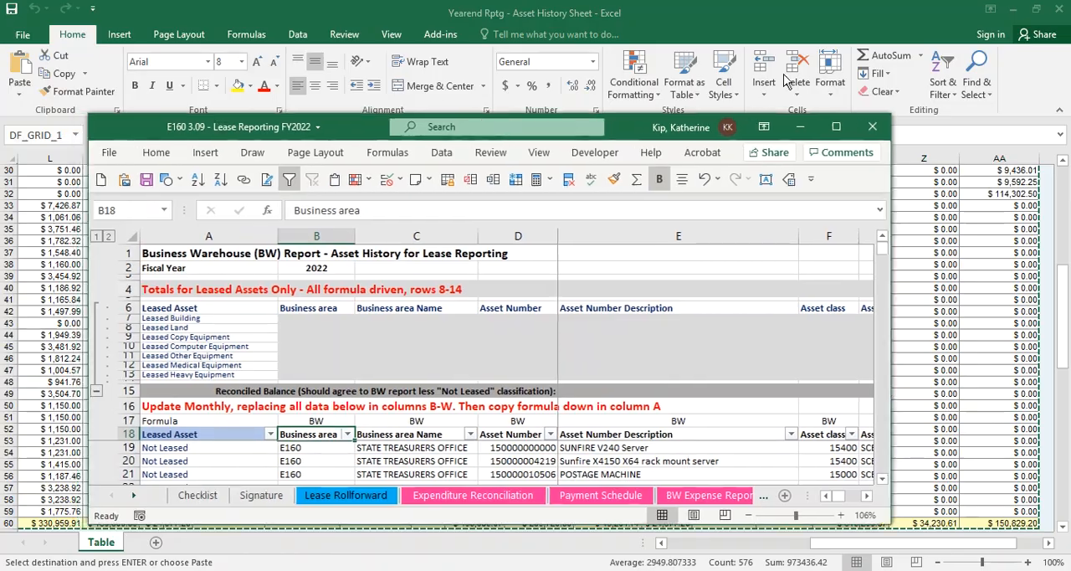
left_click(837, 126)
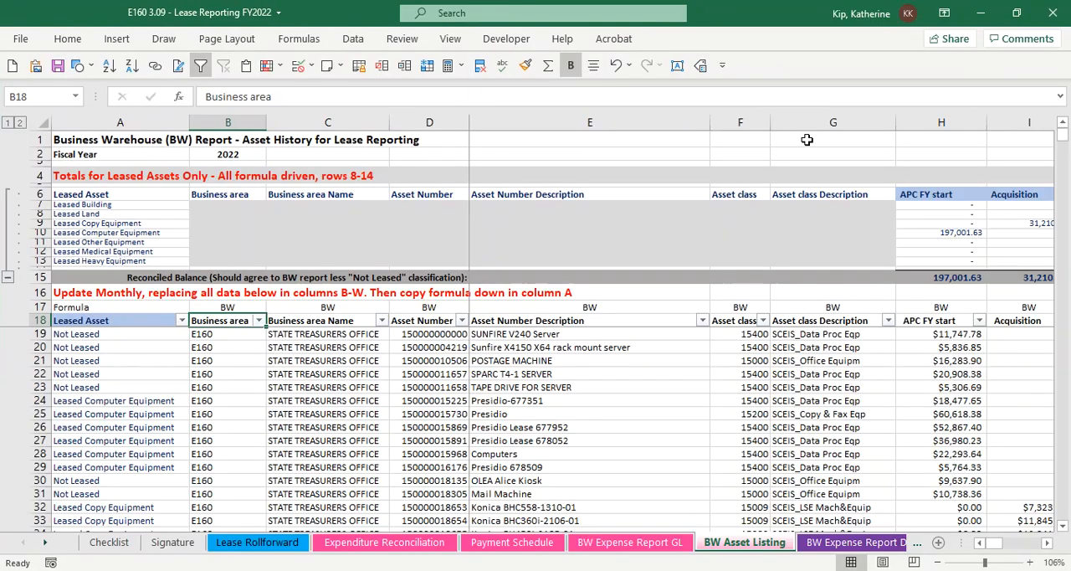
left_click(214, 332)
left_click(67, 39)
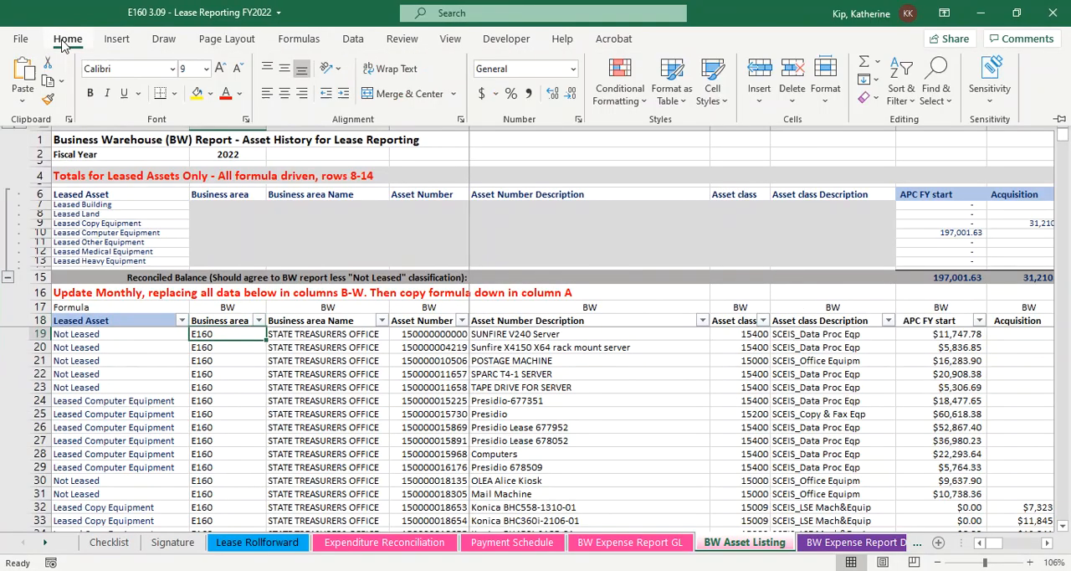
left_click(30, 93)
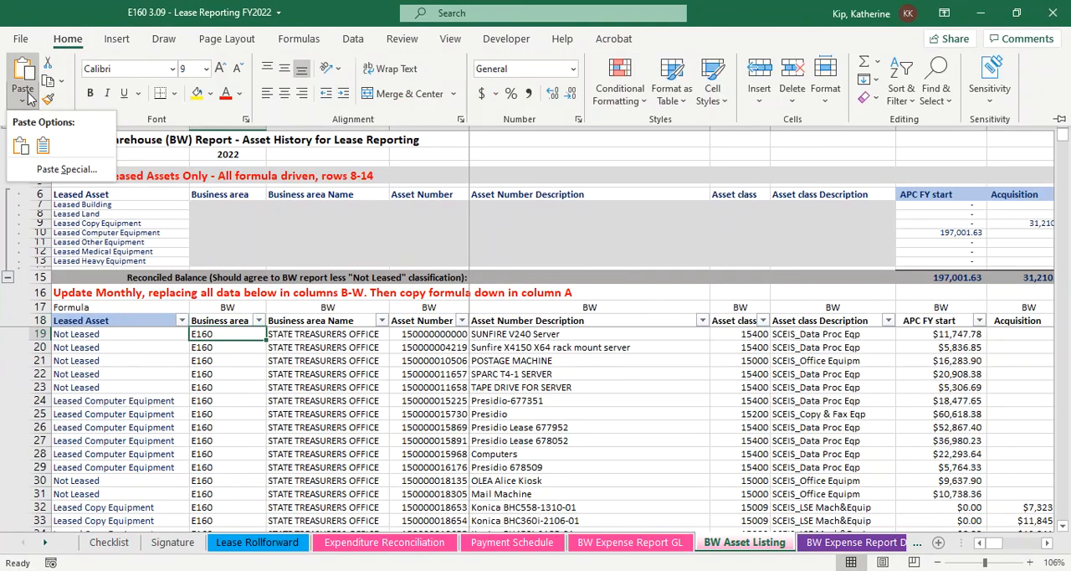
left_click(44, 147)
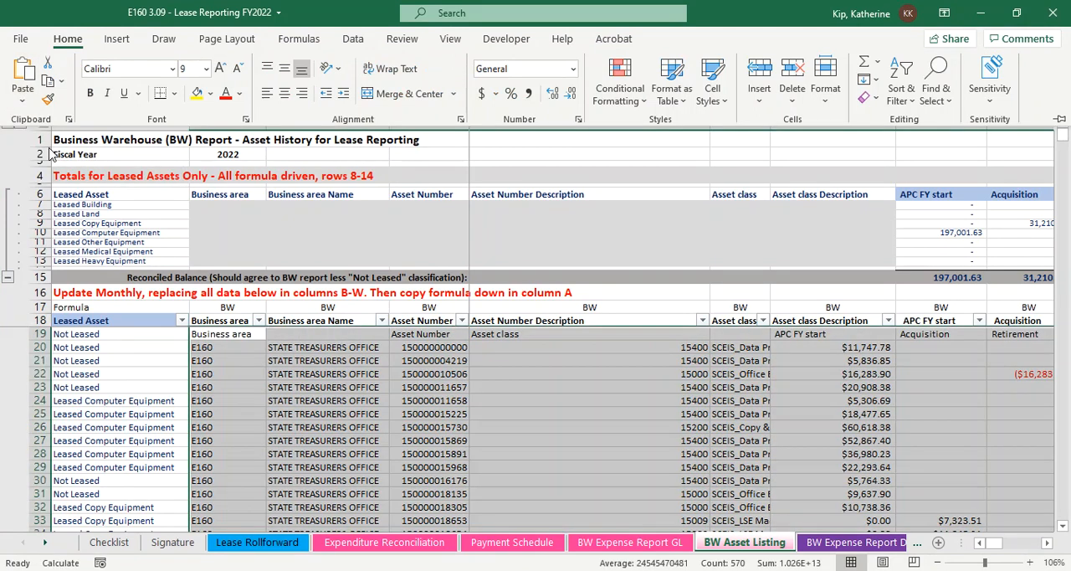
Compare the pasted header row with the BW Asset Listing column headings across all columns to see whether they line up
left_click(1048, 543)
left_click(1047, 543)
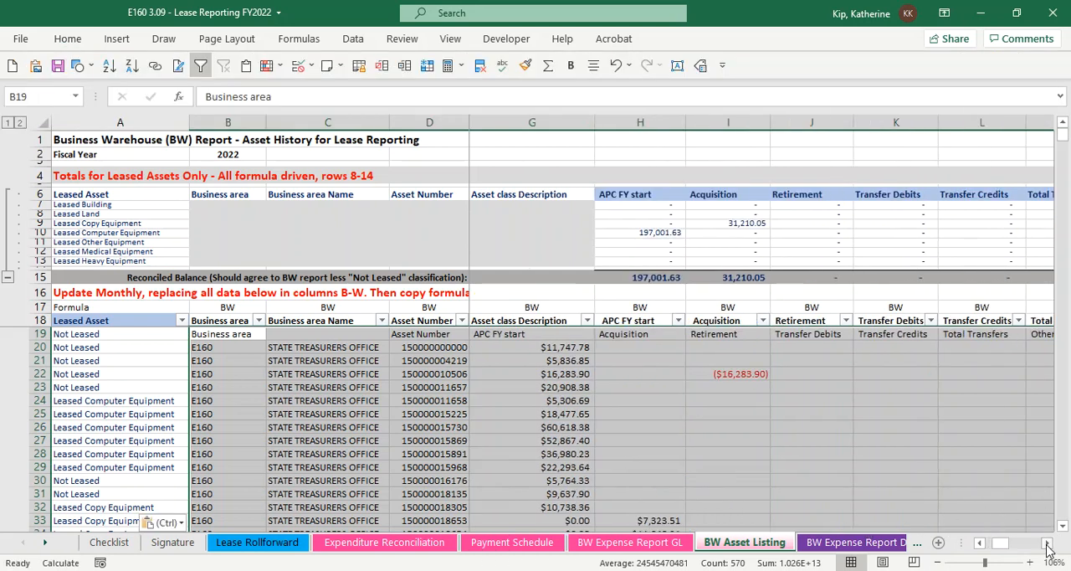
left_click(1047, 544)
left_click(1047, 545)
left_click(1047, 544)
left_click(1048, 544)
left_click(1047, 544)
left_click(1047, 544)
left_click(1047, 544)
left_click(1047, 544)
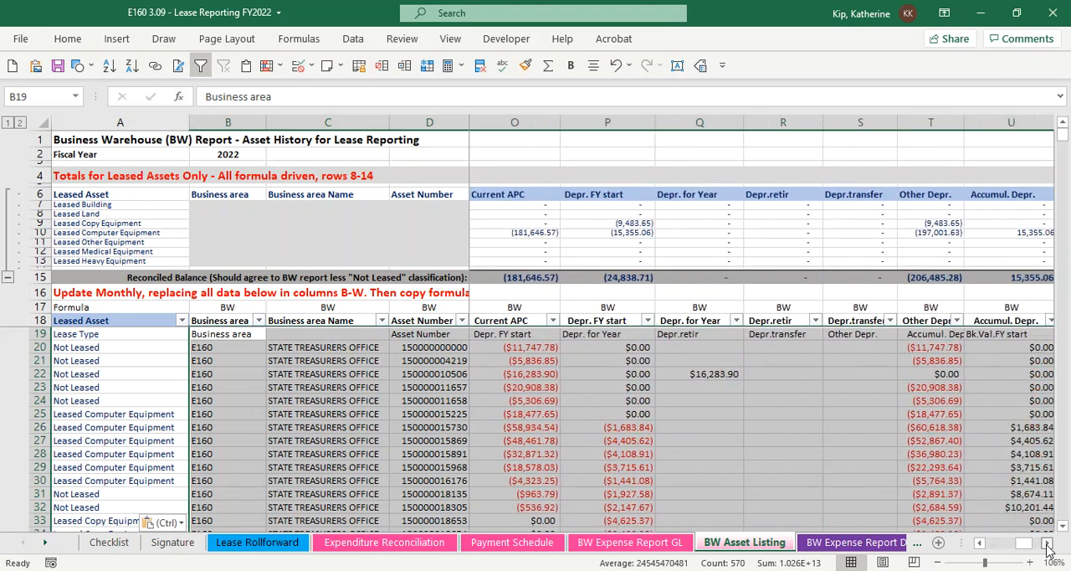
left_click(1047, 544)
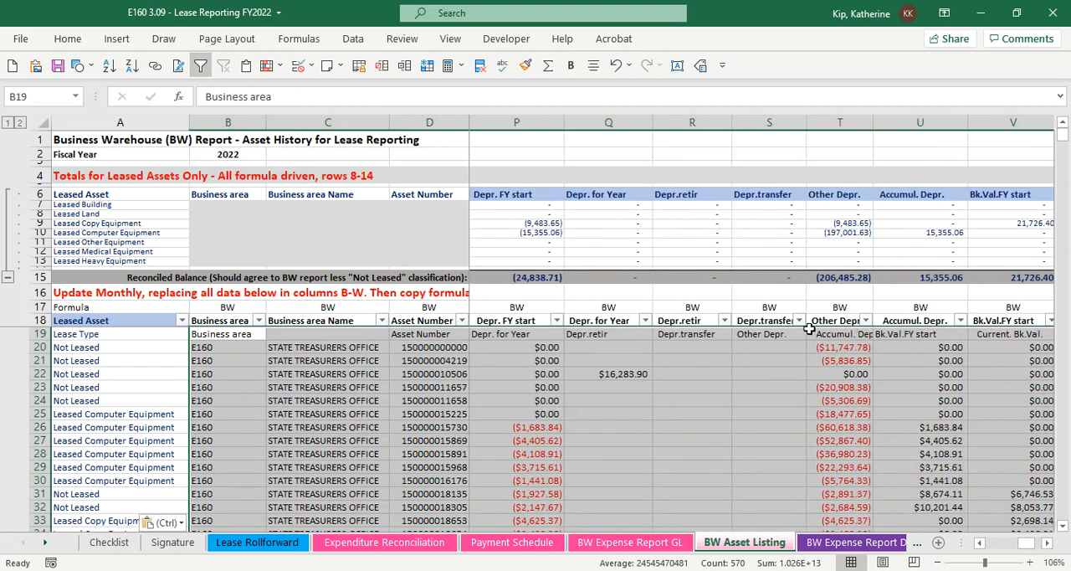
left_click_drag(1010, 540, 996, 542)
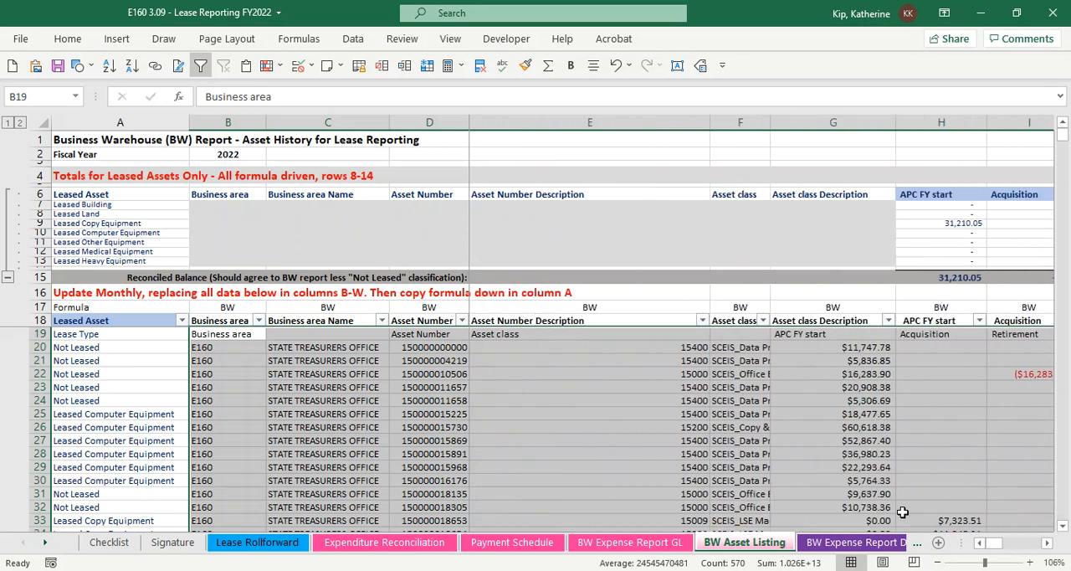
left_click_drag(996, 544, 986, 545)
left_click(717, 322)
left_click(801, 322)
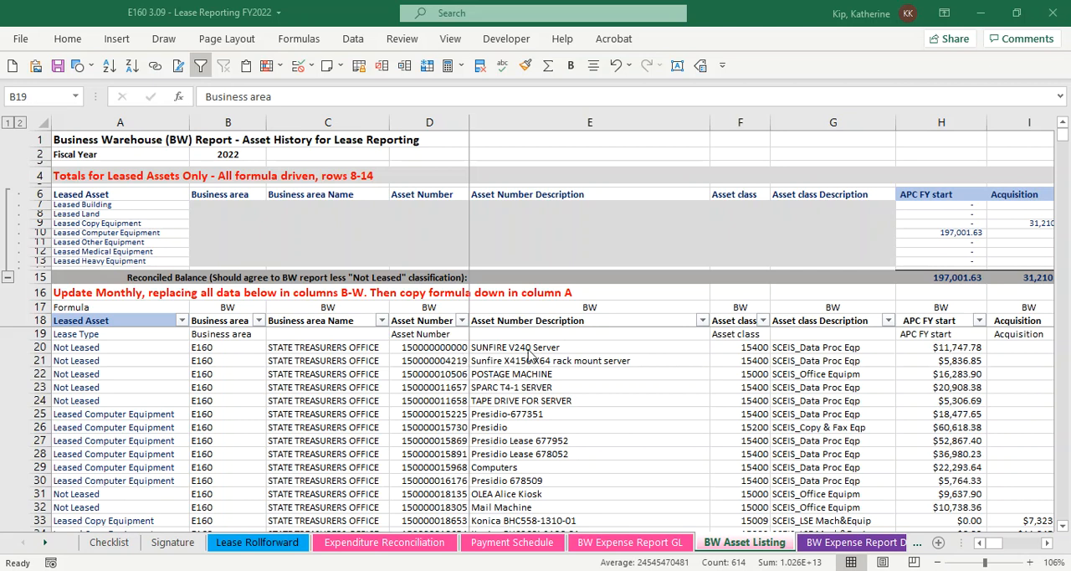
Delete row 19, the duplicate report header row directly below the BW Asset Listing headings
left_click(129, 344)
left_click(42, 333)
right_click(42, 333)
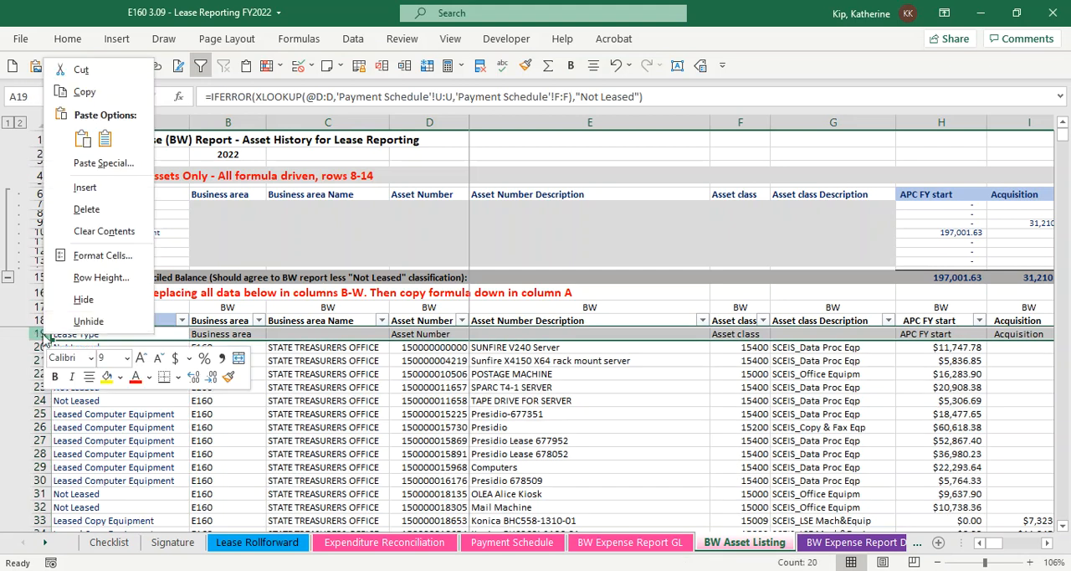
left_click(109, 209)
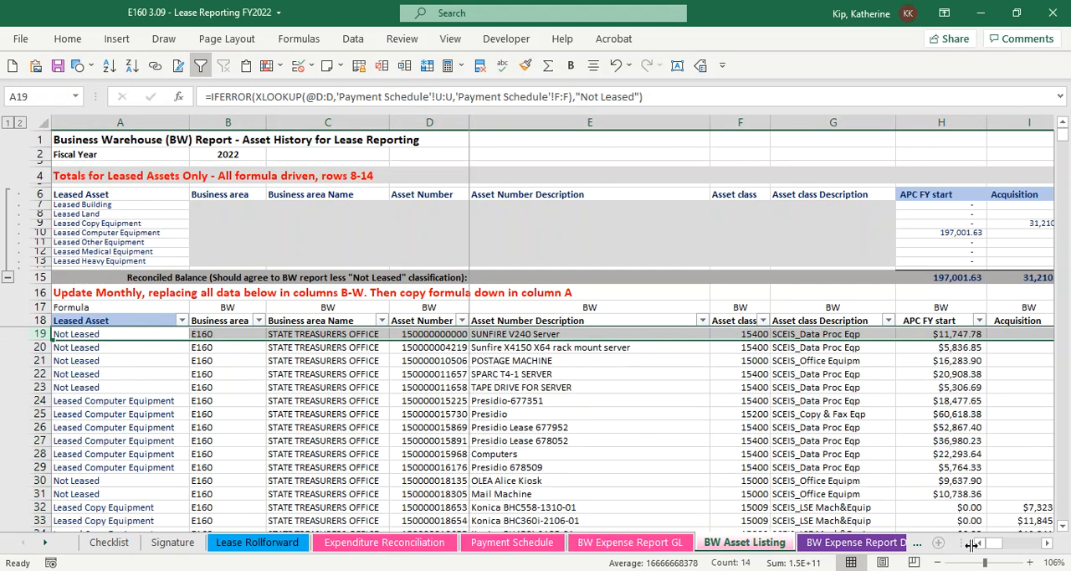
Review the pasted asset data across to Current. Bk.Val. and down to the Overall Result row
left_click_drag(993, 543, 1050, 545)
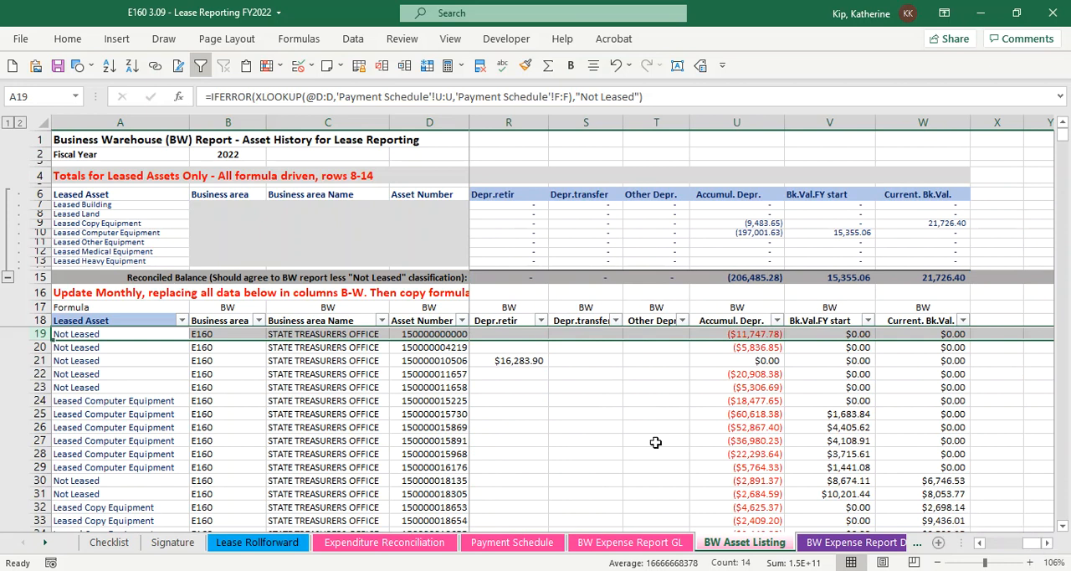
scroll(656, 442, "down", 10)
scroll(655, 442, "down", 4)
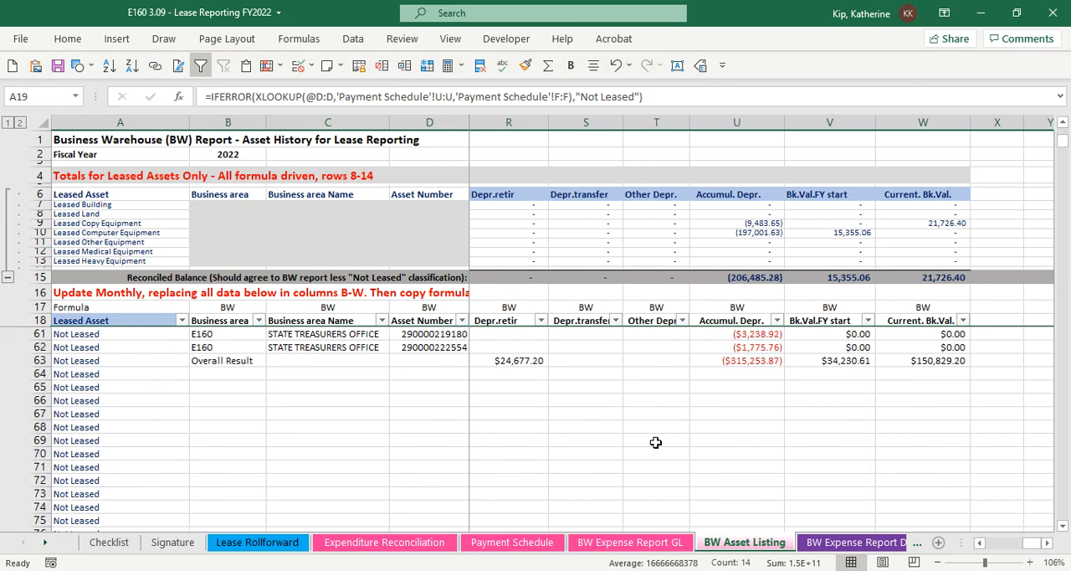
scroll(656, 442, "up", 2)
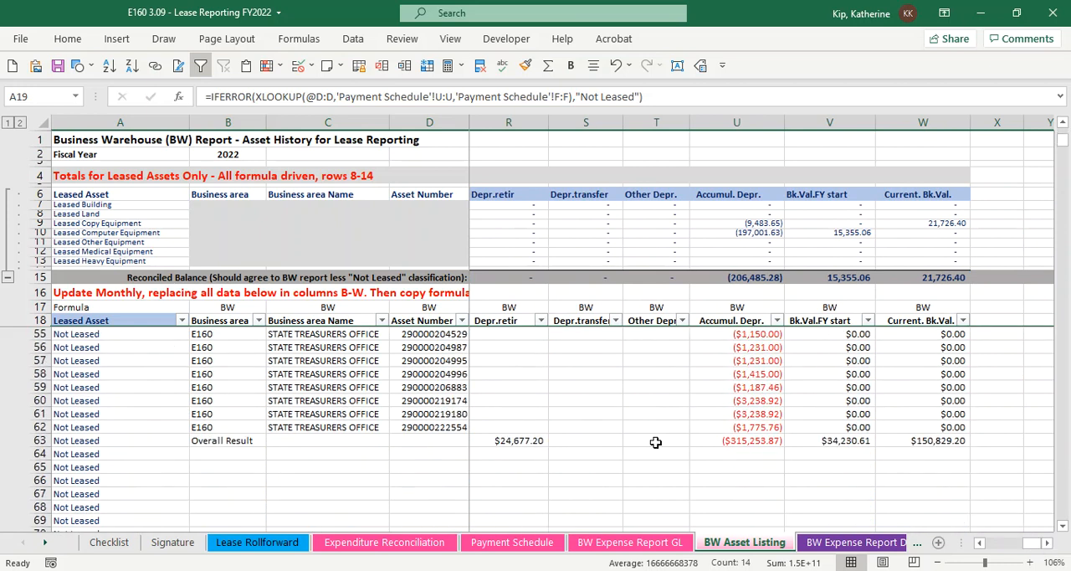
left_click(522, 437)
left_click_drag(1032, 544, 982, 552)
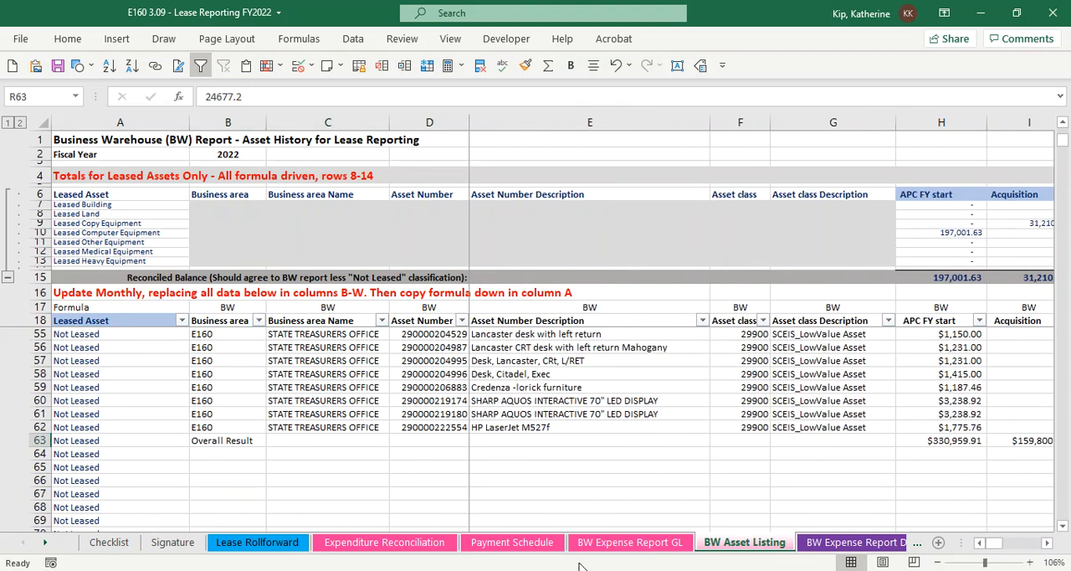